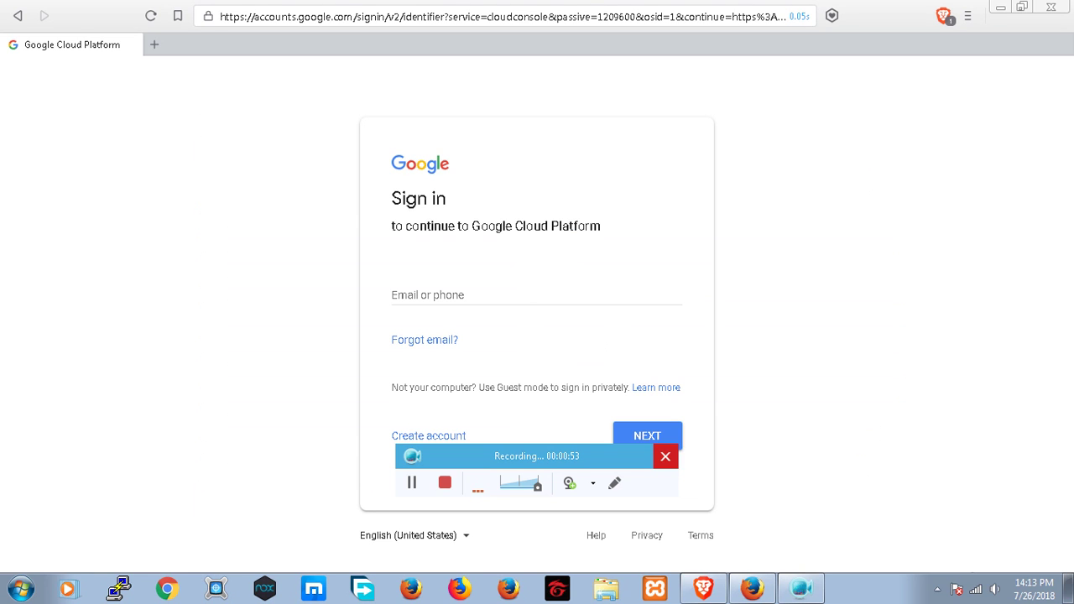
Step: Replace the sign-in page's address with 'x.co/apigoogle' in the address bar
{"action": "left_click", "coordinate": [665, 455]}
{"action": "key", "text": "ctrl+l"}
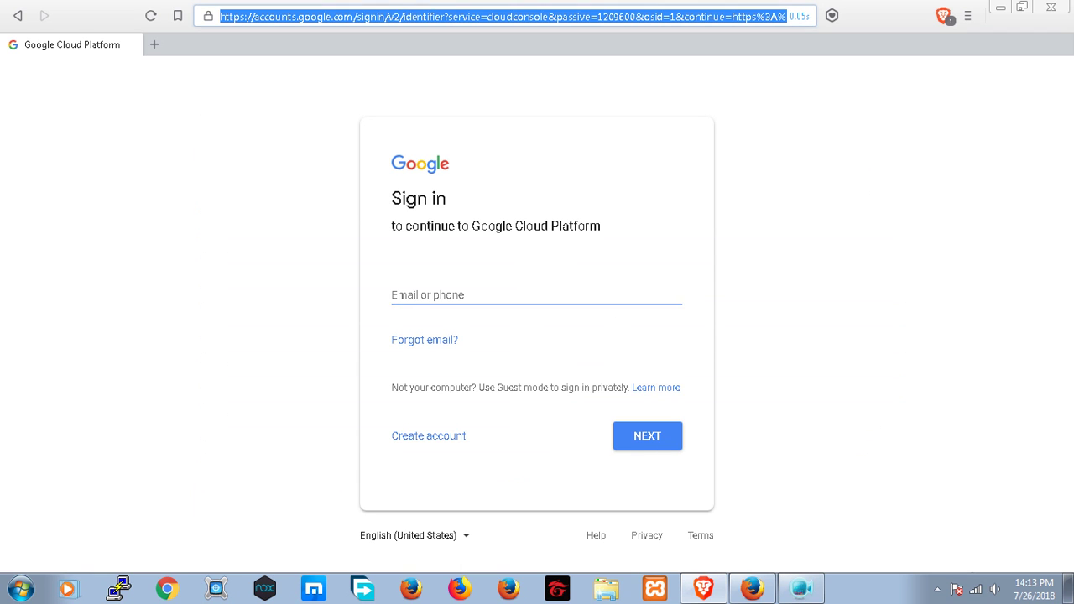
{"action": "type", "text": "x.co"}
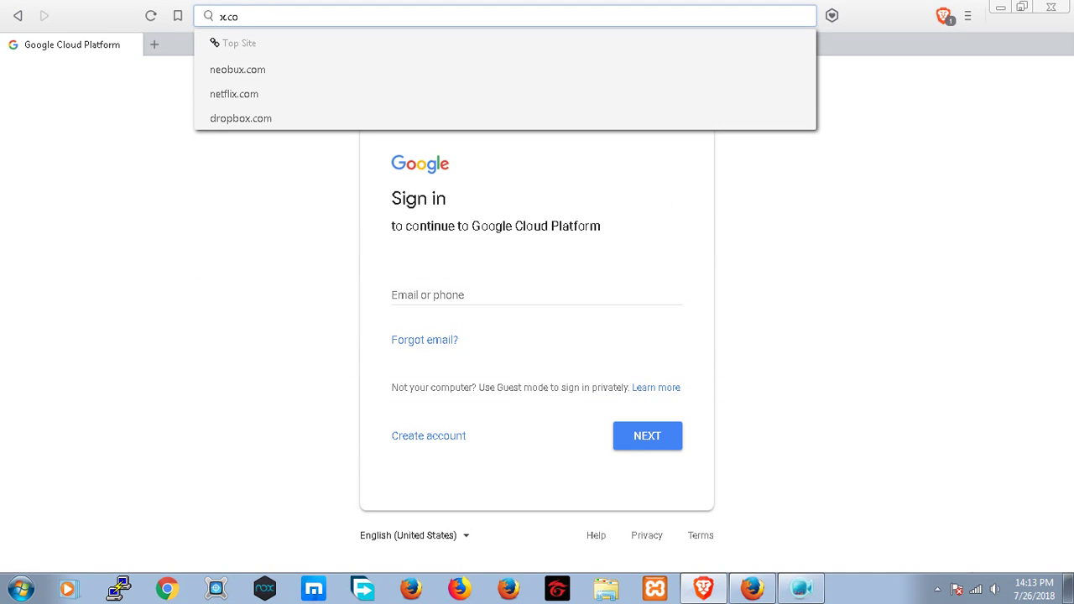
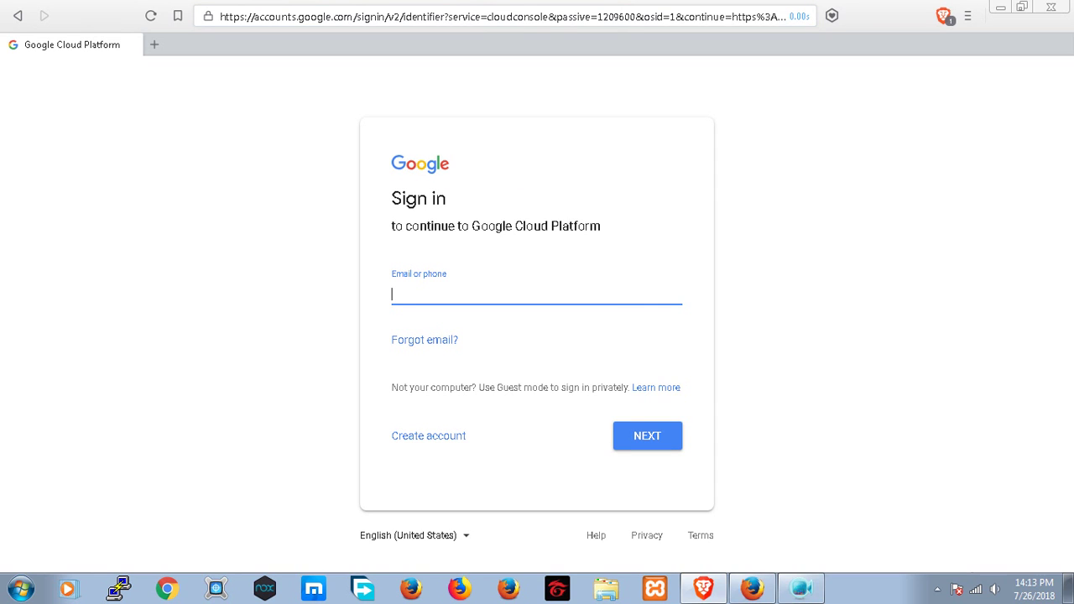
Step: Sign in with the account e-mail and password, re-entering the password after the wrong-password error
{"action": "type", "text": "launching.im"}
{"action": "key", "text": "Return"}
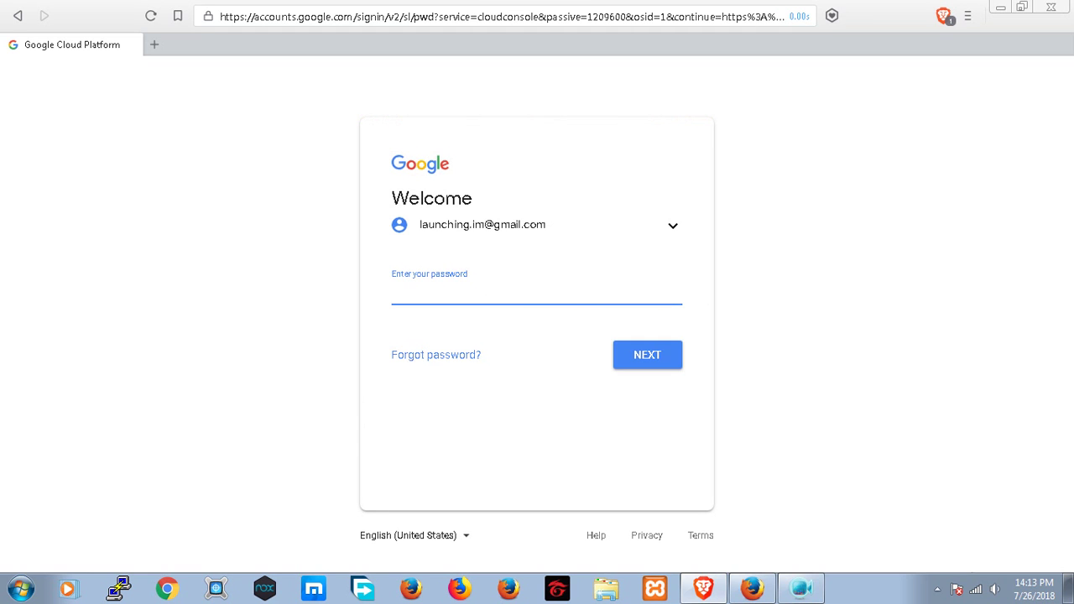
{"action": "type", "text": "************"}
{"action": "key", "text": "Return"}
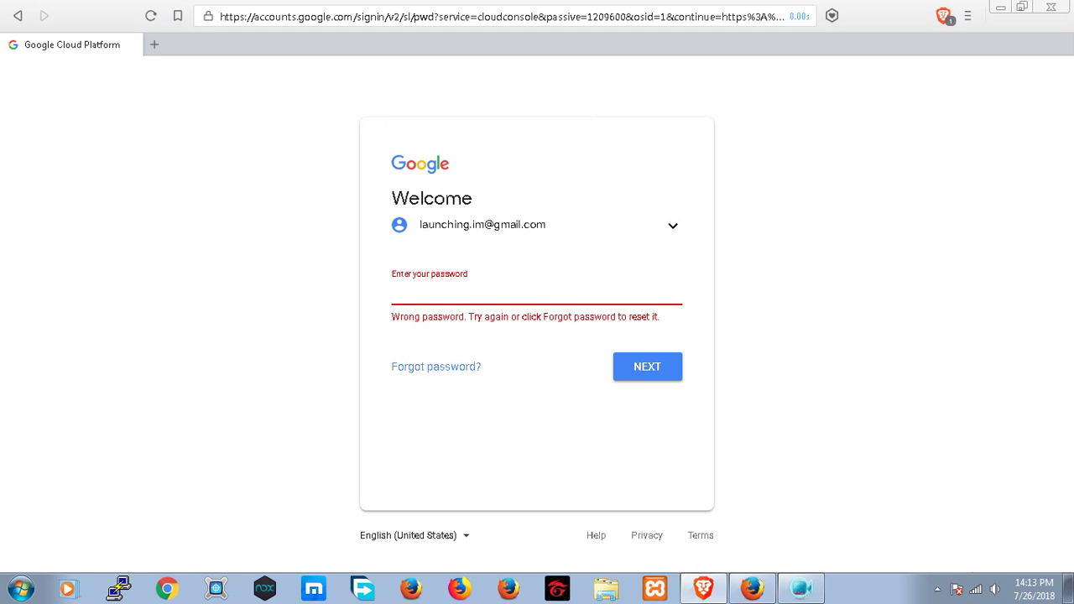
{"action": "type", "text": "***********"}
{"action": "key", "text": "Return"}
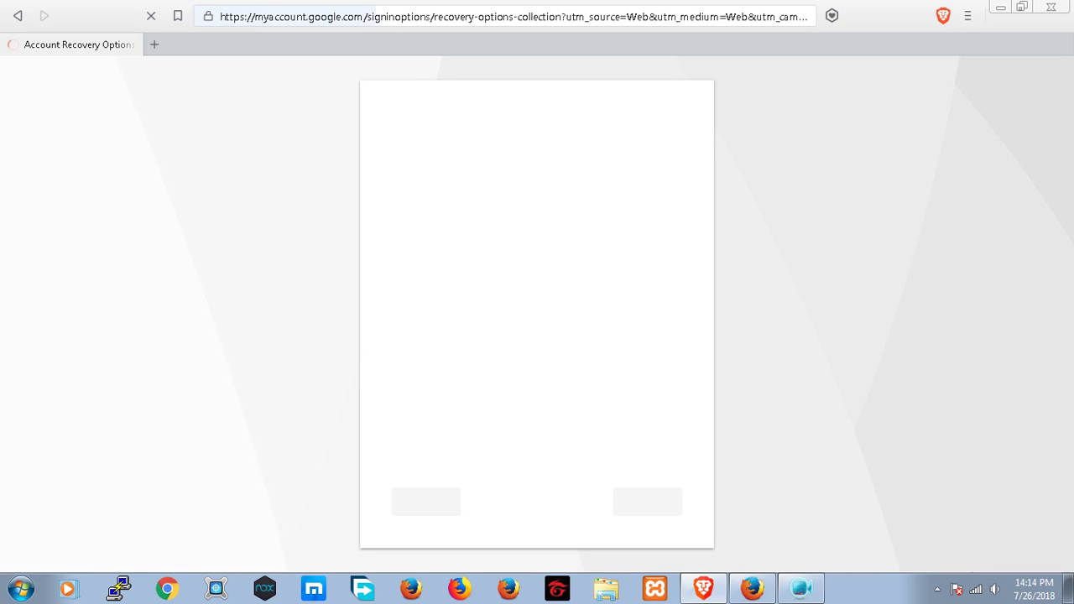
Step: Skip recovery options and accept the updated Terms of Service, opting in to e-mail updates
{"action": "left_click", "coordinate": [629, 518]}
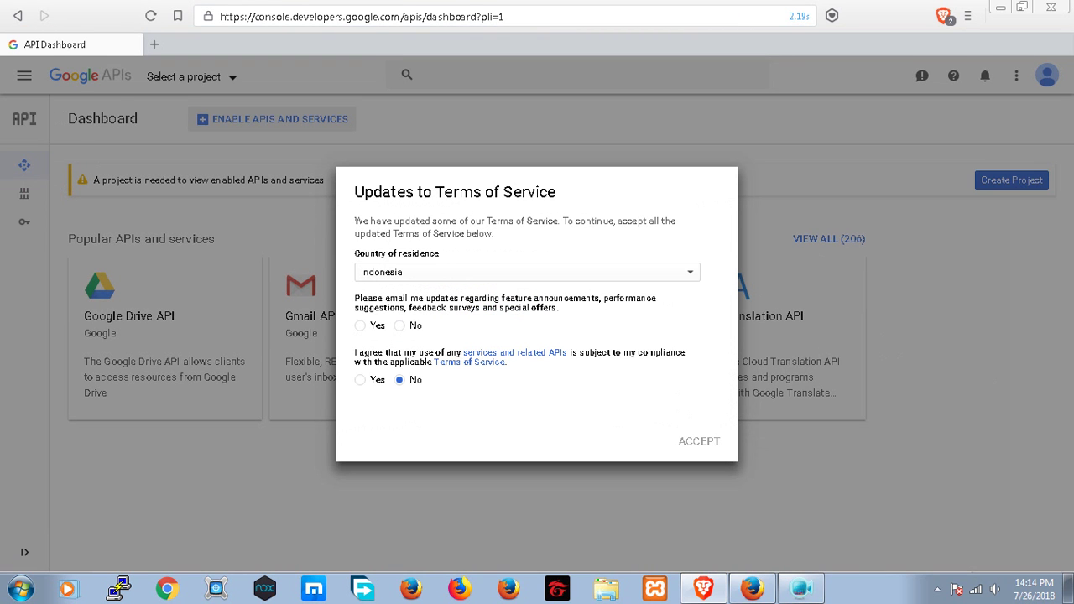
{"action": "left_click", "coordinate": [360, 325]}
{"action": "left_click", "coordinate": [360, 380]}
{"action": "left_click", "coordinate": [699, 441]}
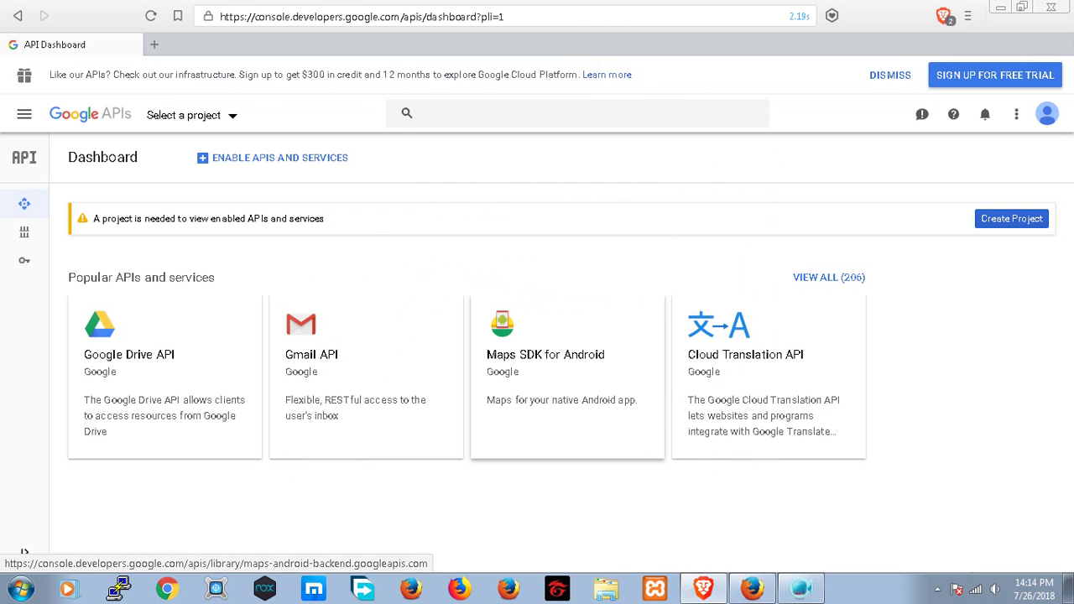
{"action": "left_click", "coordinate": [279, 158]}
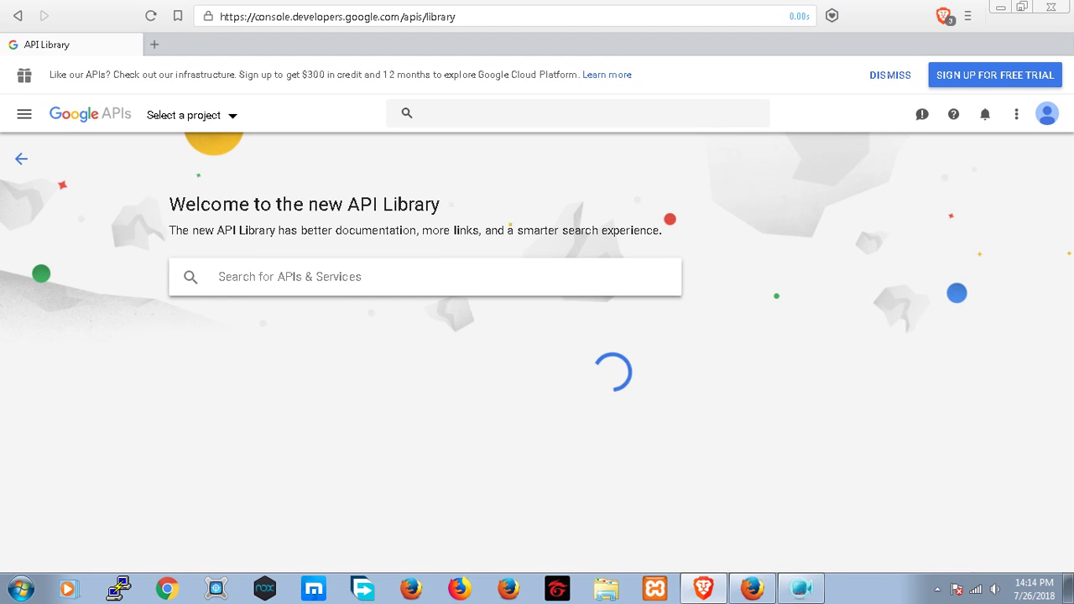
Step: Search the API Library for 'books' and choose to enable the Google Books API
{"action": "type", "text": "b"}
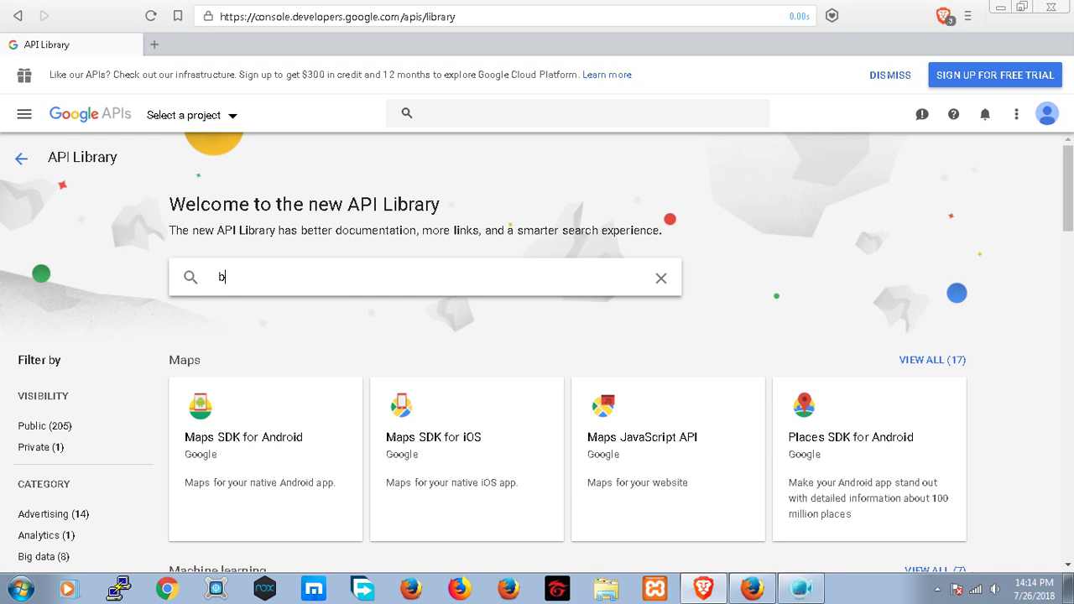
{"action": "type", "text": "ooks"}
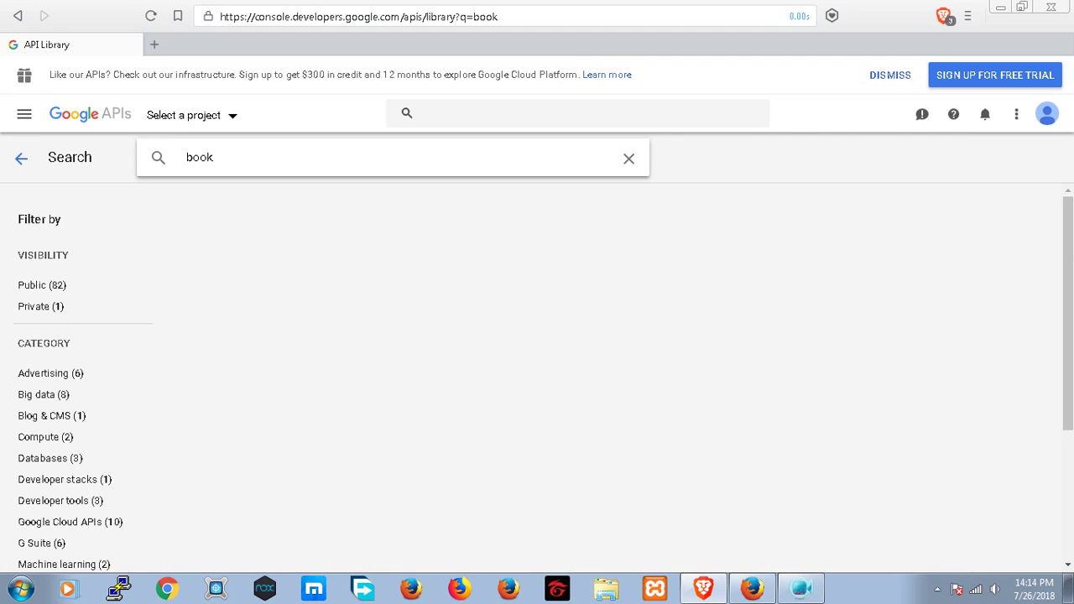
{"action": "left_click", "coordinate": [252, 302]}
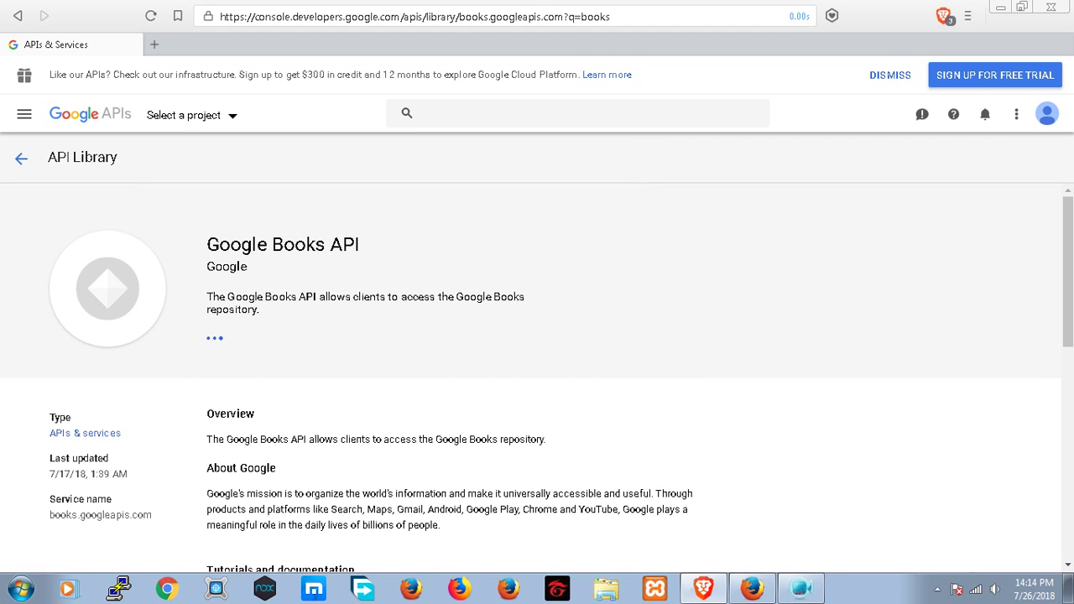
{"action": "scroll", "coordinate": [504, 336], "scroll_direction": "down", "scroll_amount": 6}
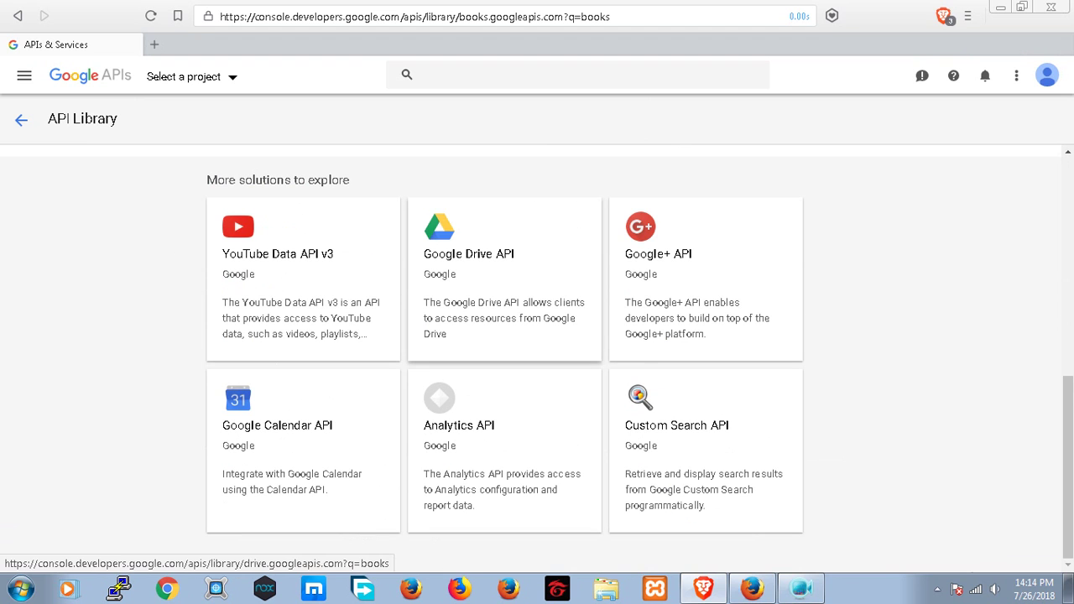
{"action": "scroll", "coordinate": [537, 336], "scroll_direction": "up", "scroll_amount": 10}
{"action": "scroll", "coordinate": [536, 335], "scroll_direction": "down", "scroll_amount": 3}
{"action": "scroll", "coordinate": [537, 335], "scroll_direction": "up", "scroll_amount": 3}
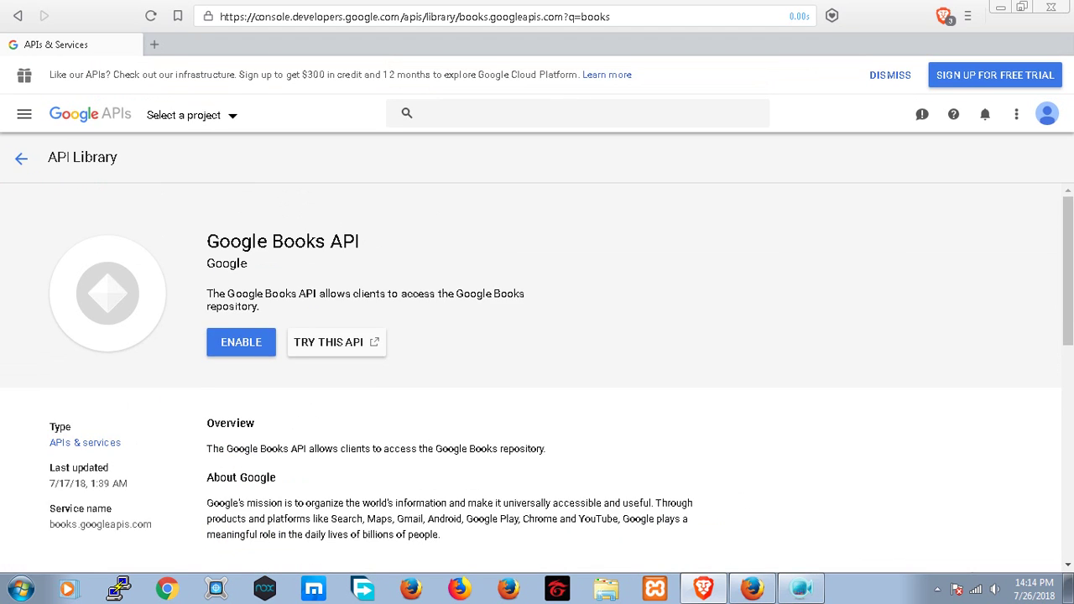
{"action": "left_click", "coordinate": [241, 341]}
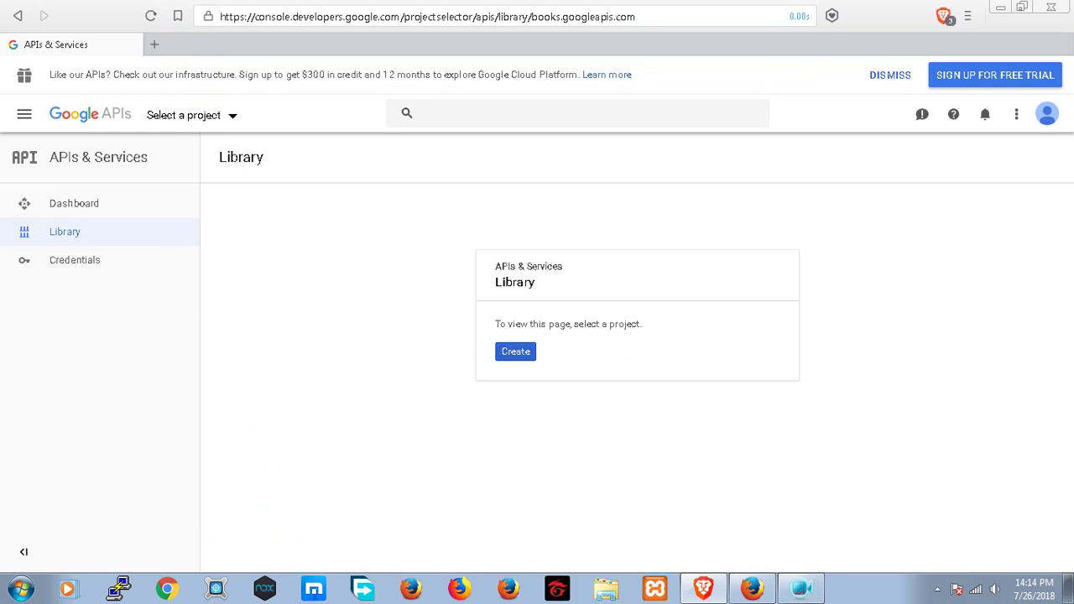
Step: Create a new project named BookSuite, leaving its parent location unchanged
{"action": "left_click", "coordinate": [516, 351]}
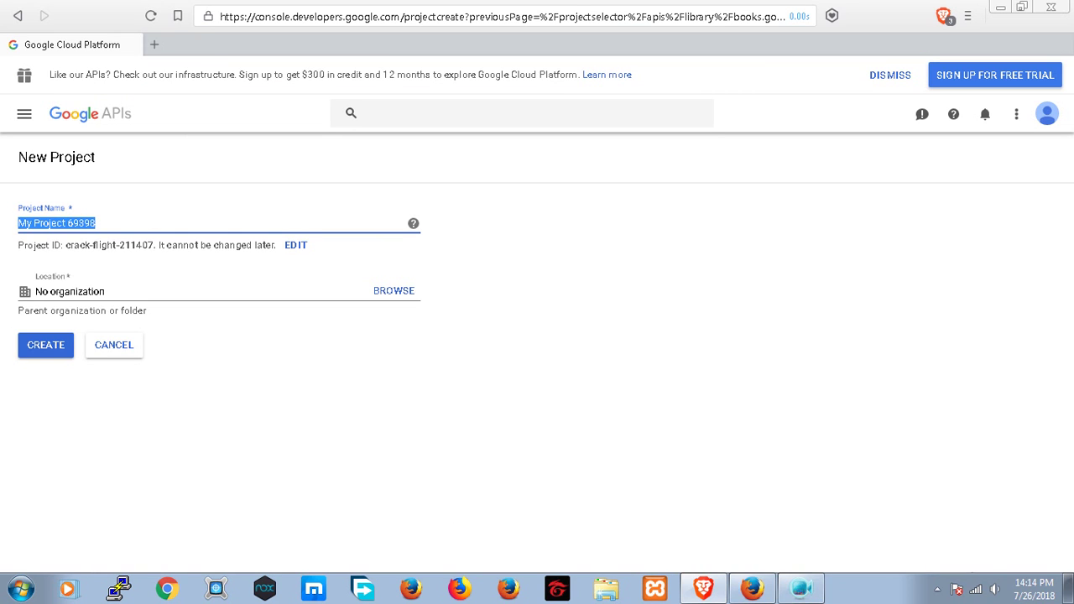
{"action": "type", "text": "Book"}
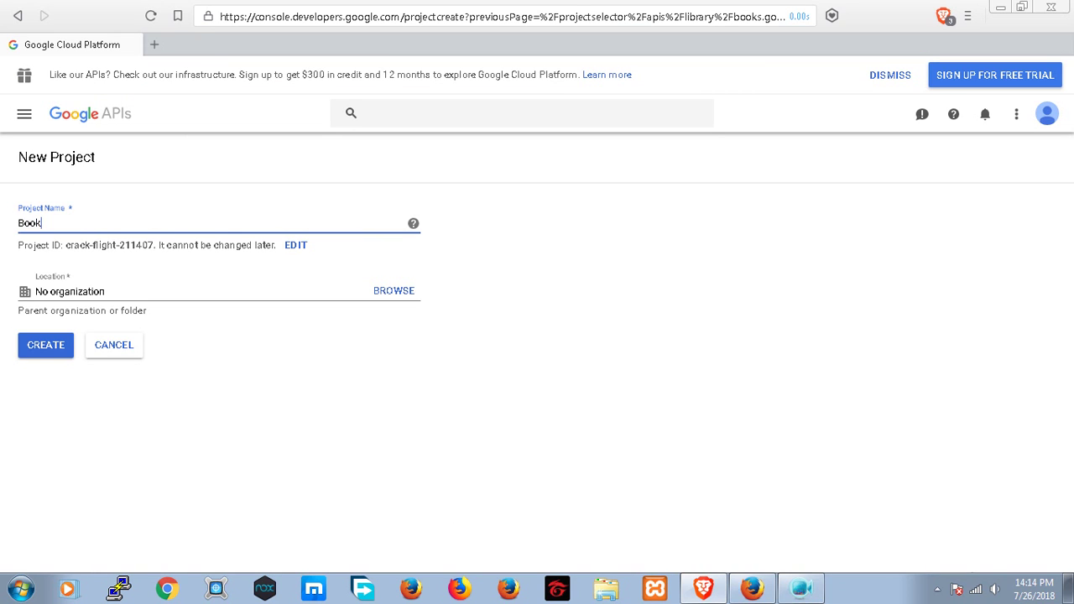
{"action": "type", "text": "Suite"}
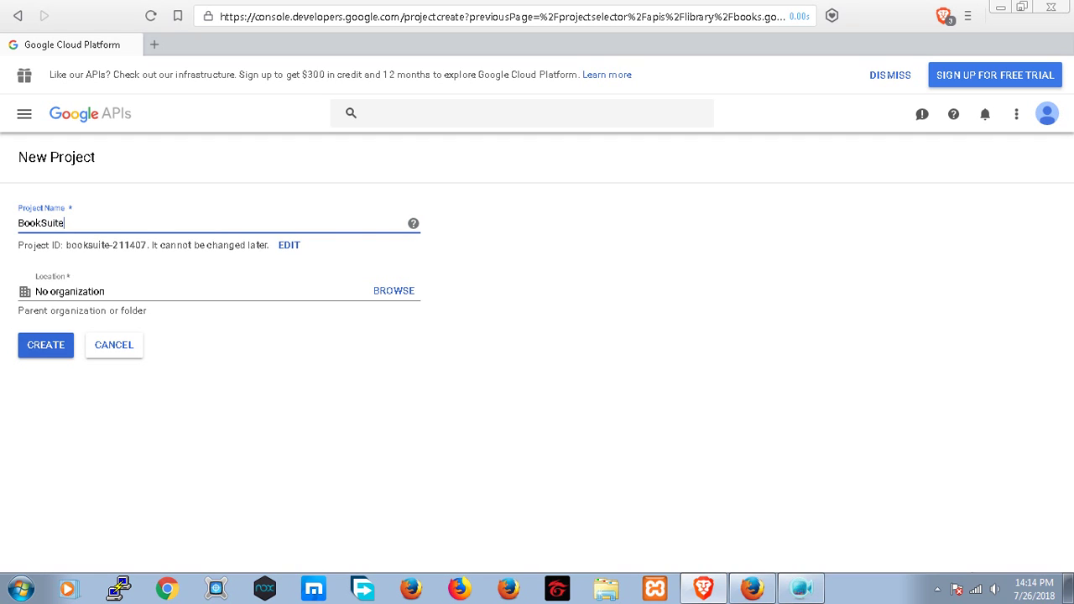
{"action": "left_click", "coordinate": [393, 290]}
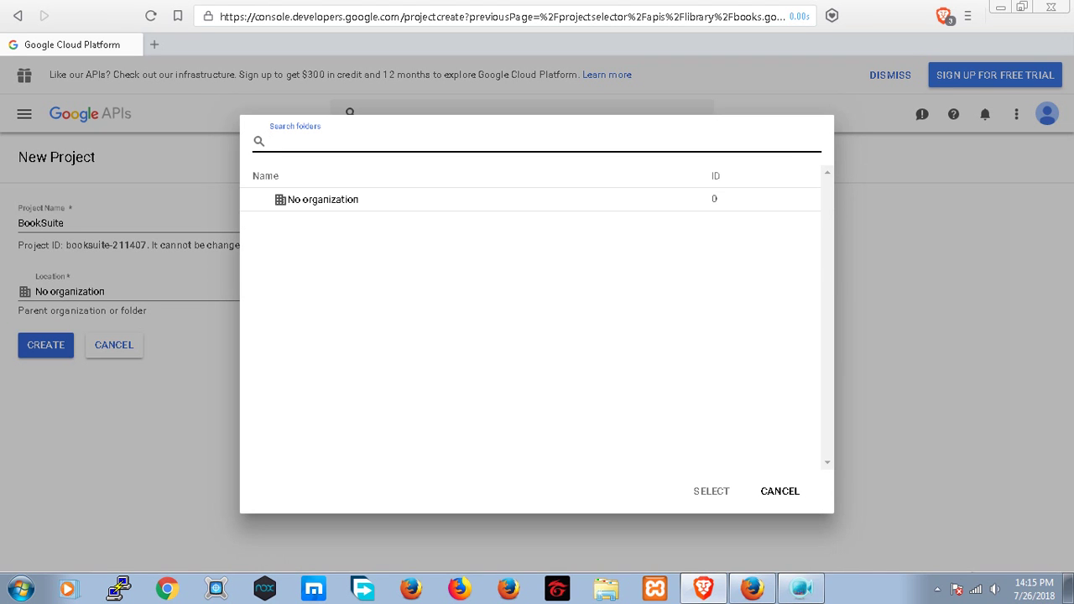
{"action": "left_click", "coordinate": [779, 491]}
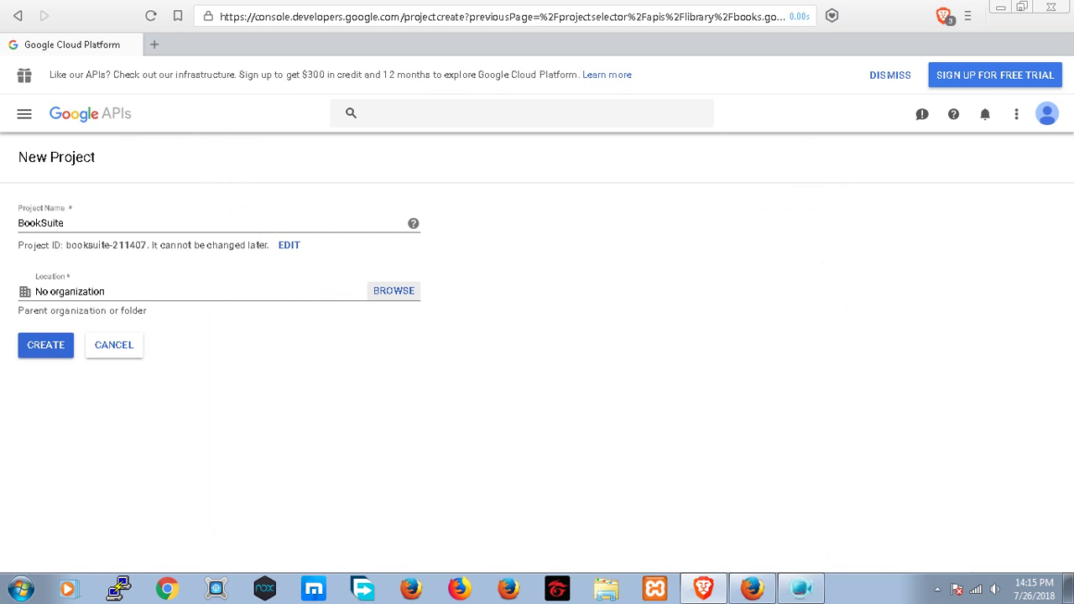
{"action": "key", "text": "Return"}
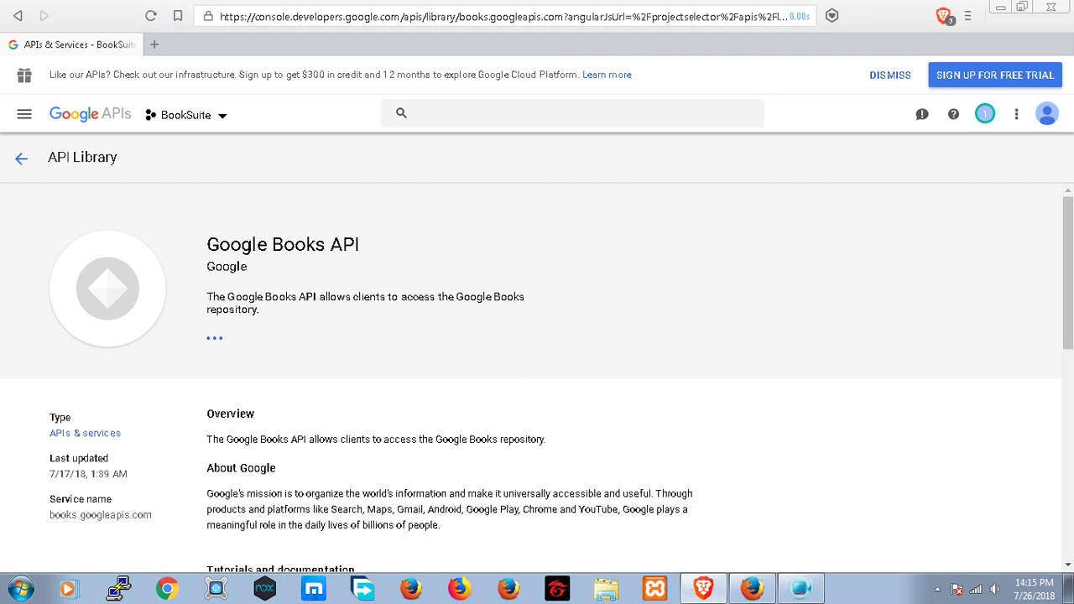
Step: Enable the Google Books API for BookSuite and start adding credentials for it
{"action": "left_click", "coordinate": [241, 341]}
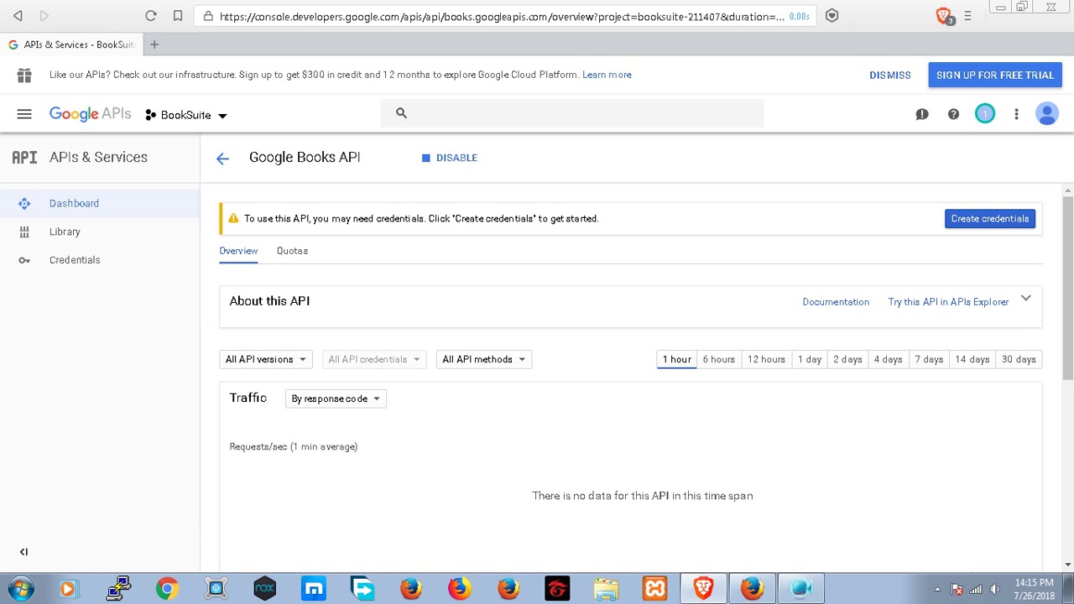
{"action": "left_click", "coordinate": [989, 218]}
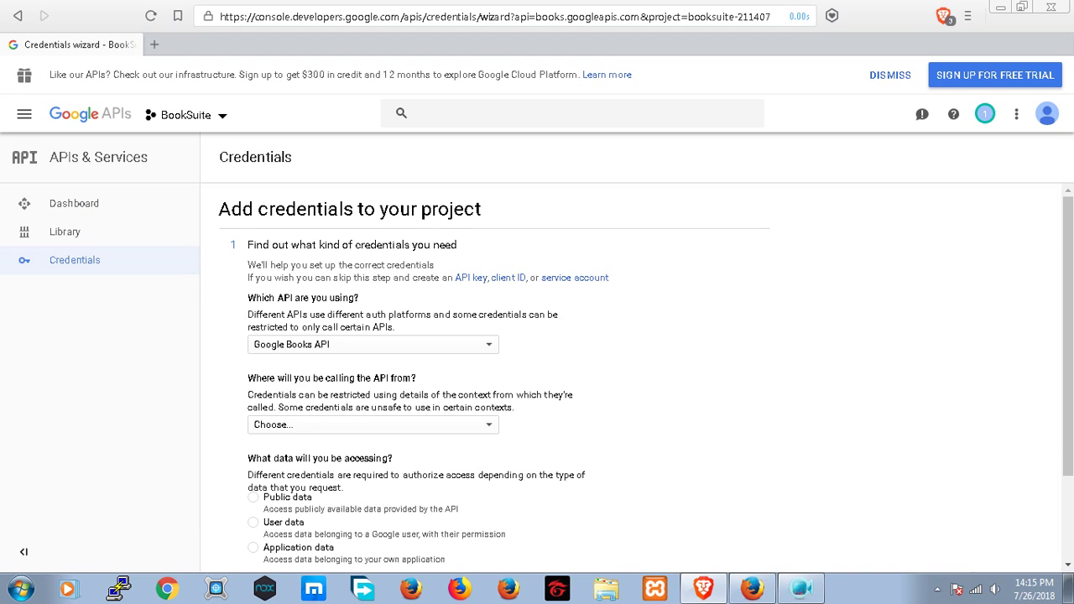
Step: Specify Google Books API called from Web browser (Javascript) accessing Public data, and request the credentials
{"action": "scroll", "coordinate": [537, 335], "scroll_direction": "down", "scroll_amount": 3}
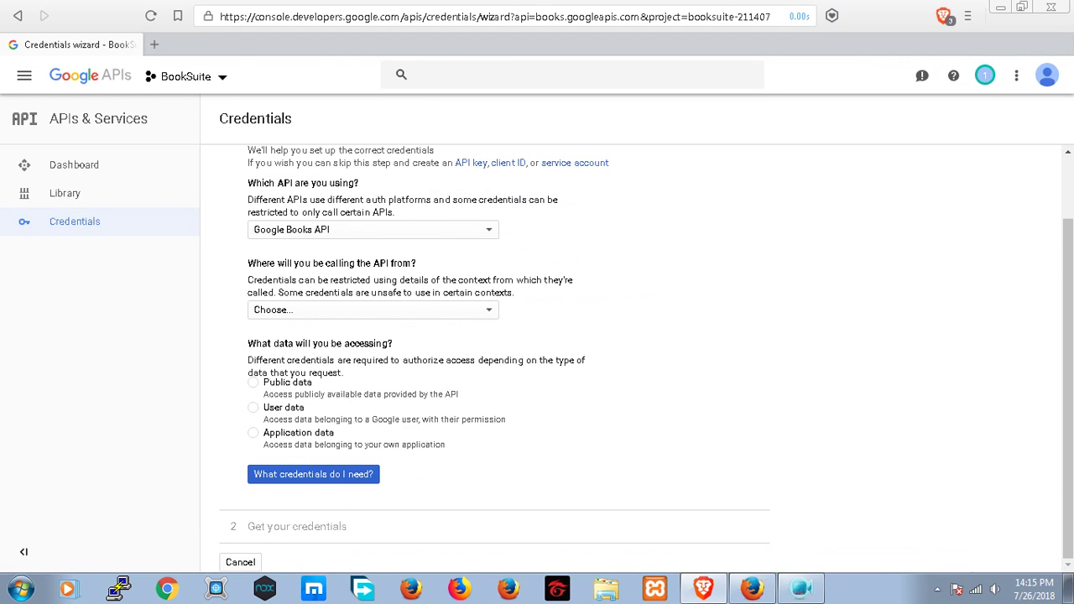
{"action": "left_click", "coordinate": [372, 309]}
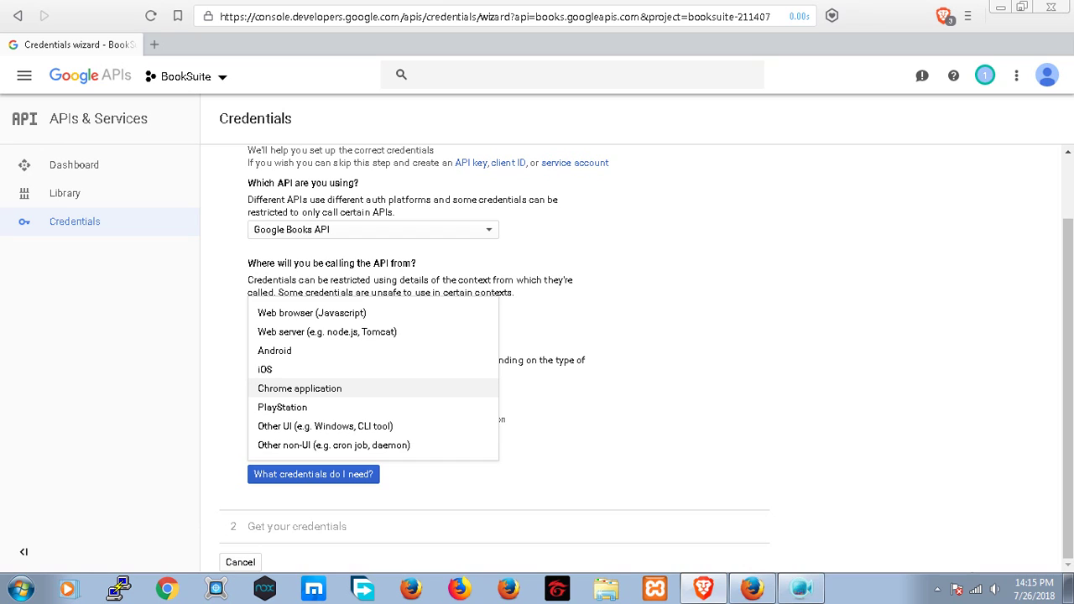
{"action": "key", "text": "Down"}
{"action": "key", "text": "Up"}
{"action": "key", "text": "Up"}
{"action": "key", "text": "Up"}
{"action": "key", "text": "Up"}
{"action": "key", "text": "Up"}
{"action": "key", "text": "Return"}
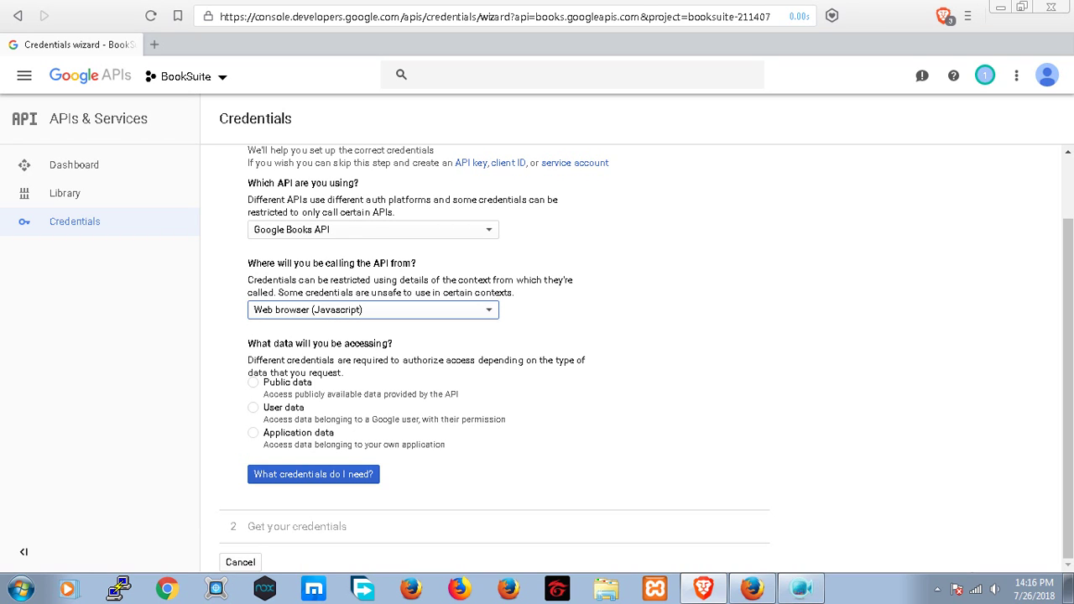
{"action": "key", "text": "Tab"}
{"action": "key", "text": "Tab"}
{"action": "key", "text": "space"}
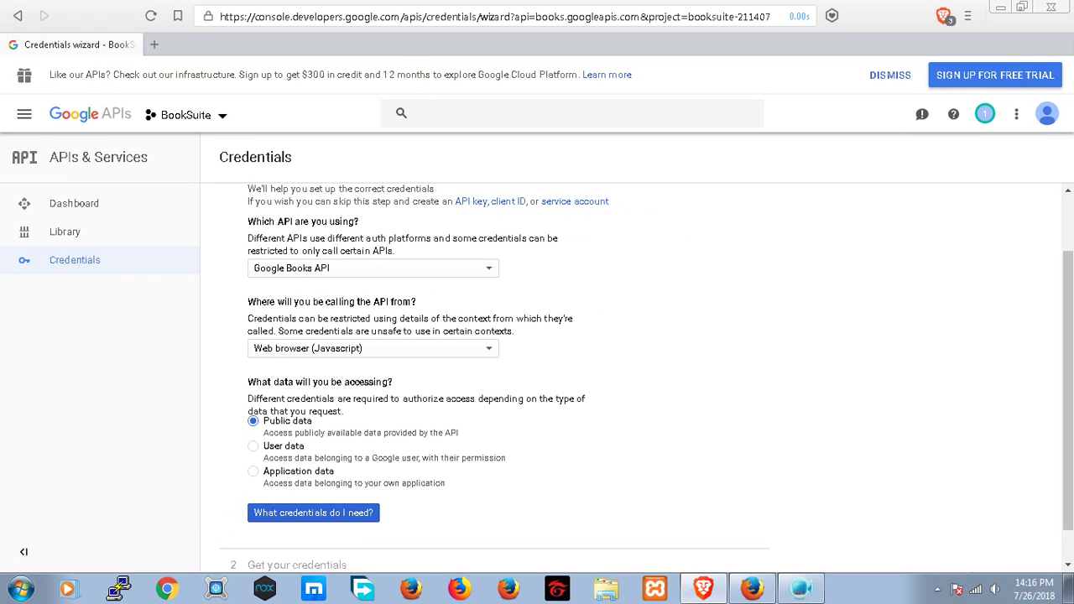
{"action": "key", "text": "Tab"}
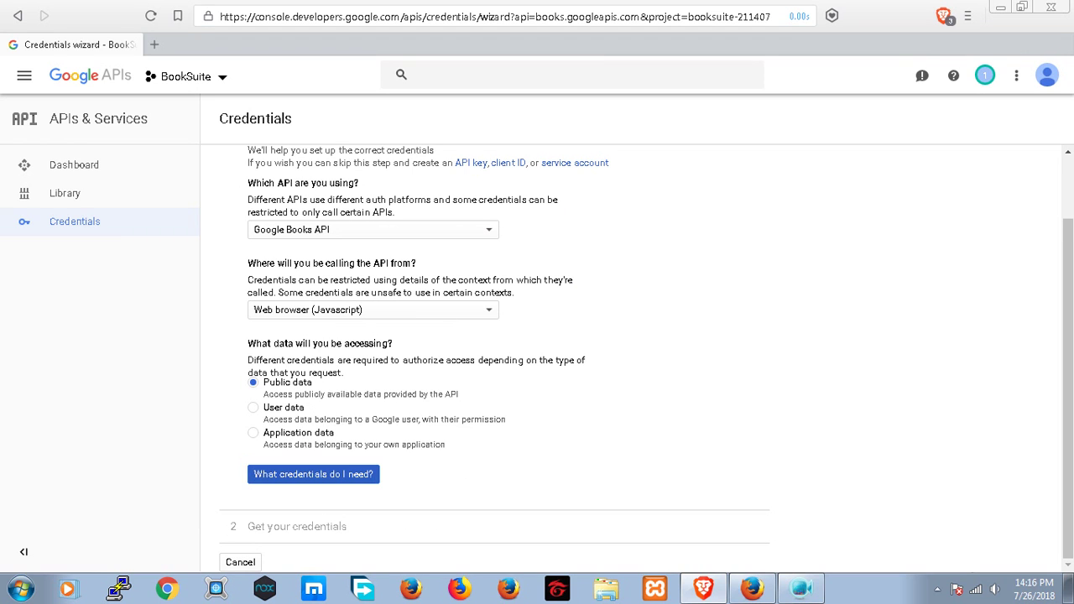
{"action": "key", "text": "Return"}
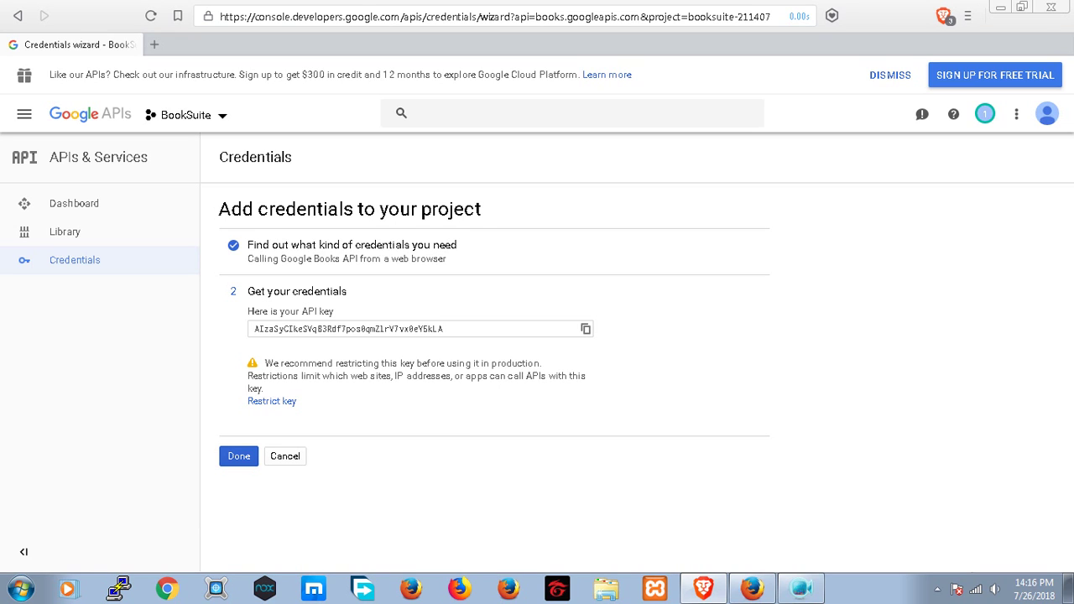
Step: Select the generated API key and close the credentials wizard
{"action": "left_click", "coordinate": [585, 328]}
{"action": "left_click", "coordinate": [238, 456]}
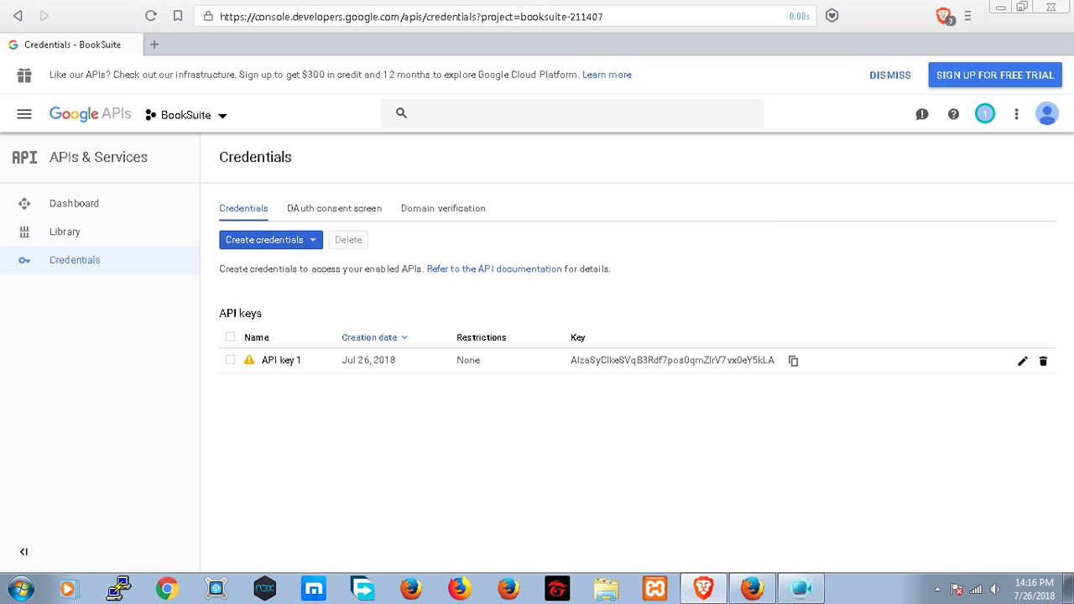
{"action": "left_click", "coordinate": [186, 115]}
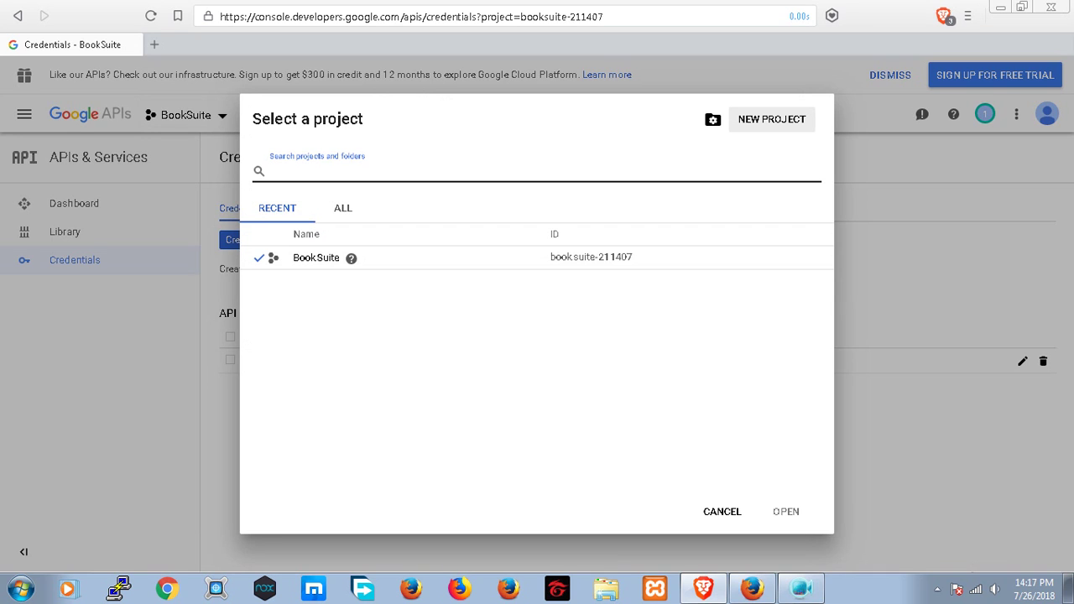
{"action": "left_click", "coordinate": [722, 511]}
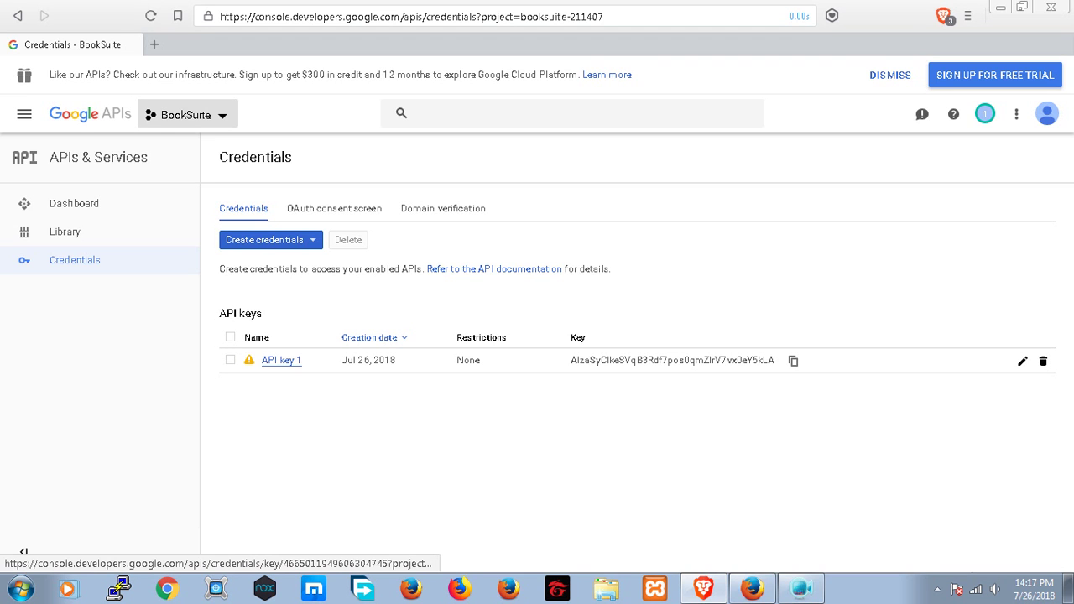
{"action": "left_click", "coordinate": [281, 360]}
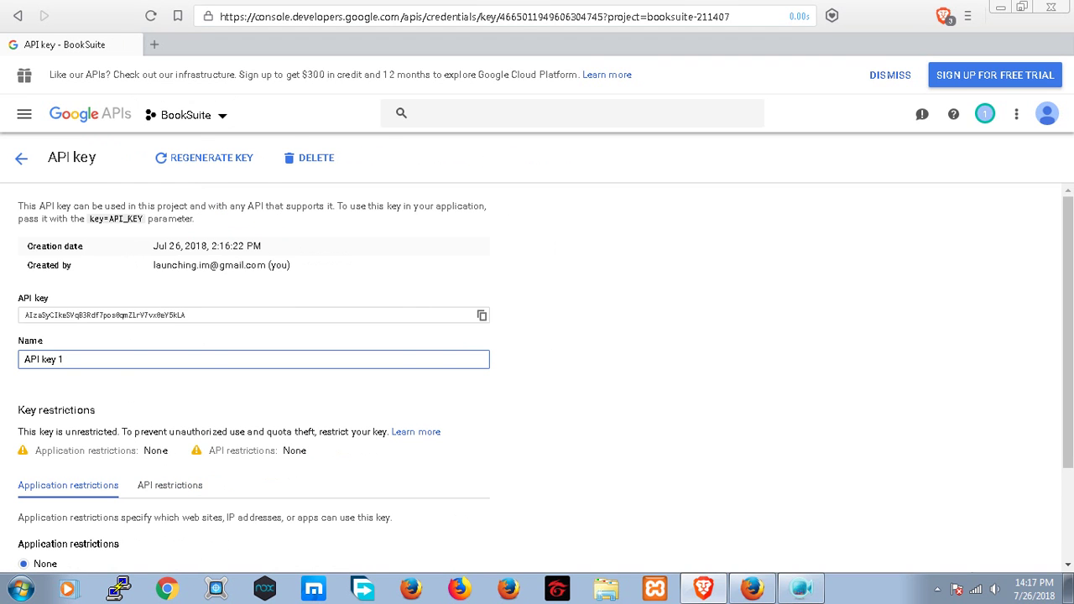
{"action": "scroll", "coordinate": [537, 336], "scroll_direction": "down", "scroll_amount": 3}
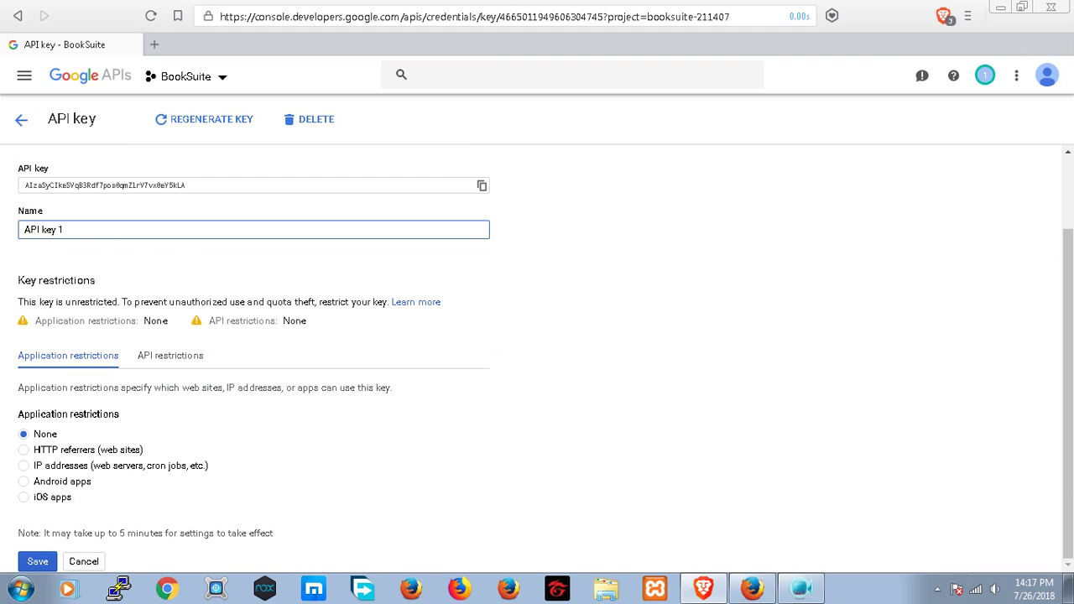
{"action": "left_click", "coordinate": [21, 119]}
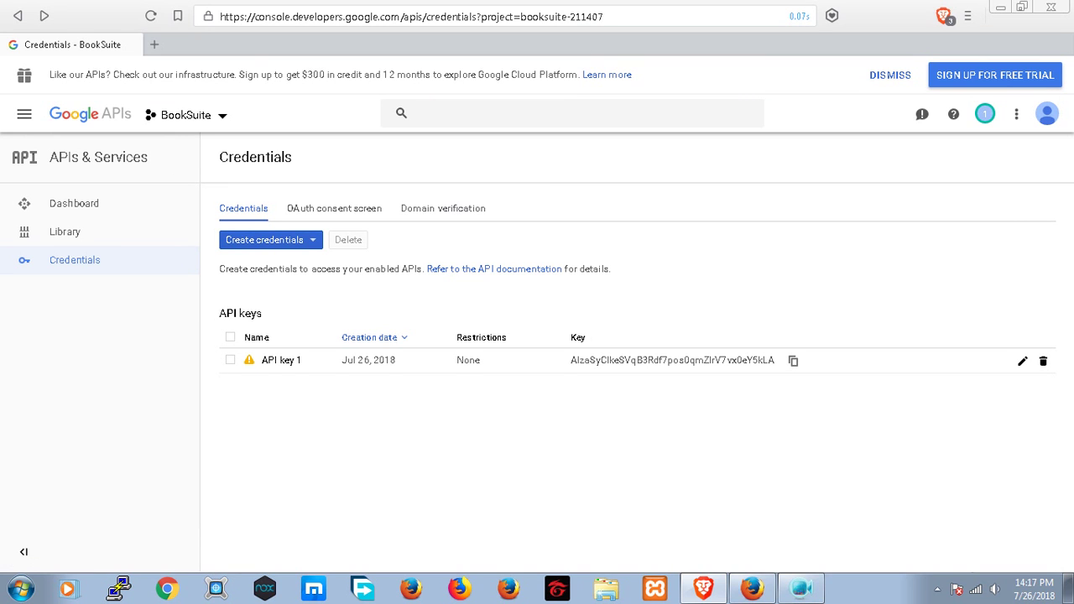
Step: Check the Domain verification and Credentials tabs, then go to the API Library
{"action": "left_click", "coordinate": [443, 208]}
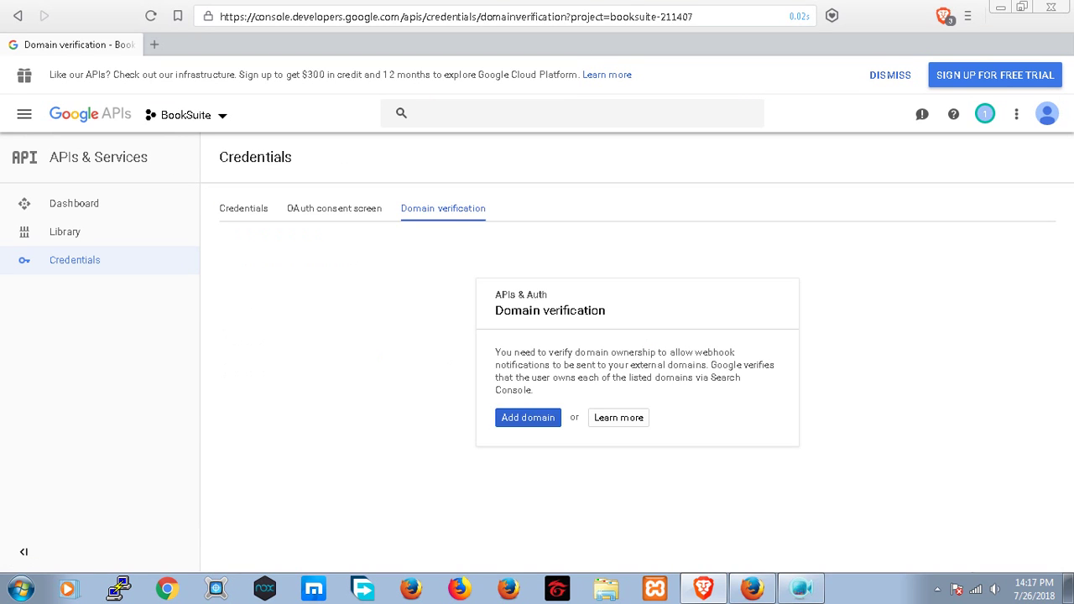
{"action": "left_click", "coordinate": [243, 208]}
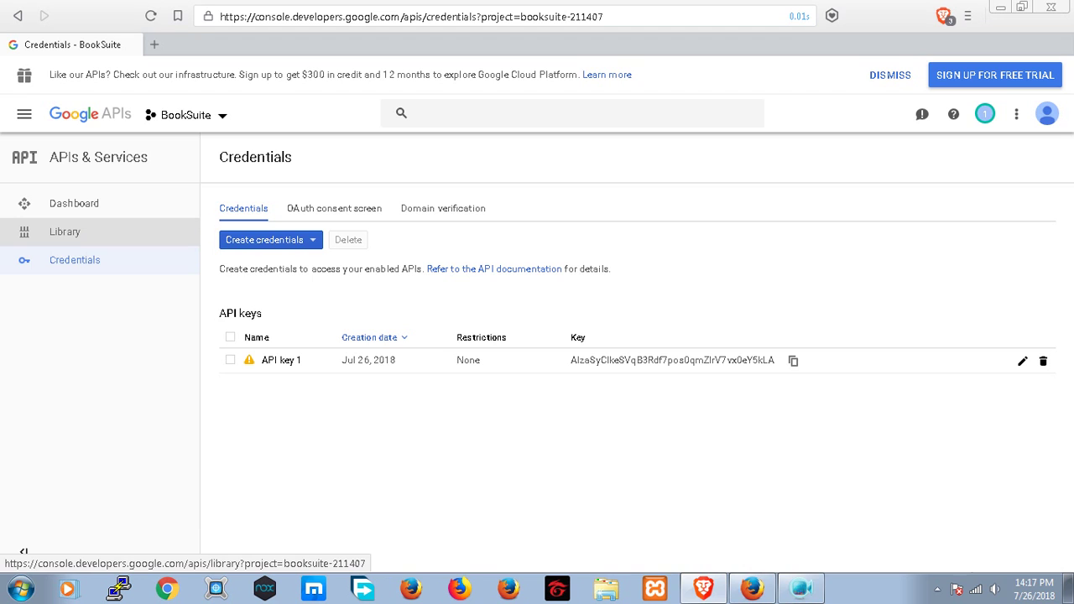
{"action": "left_click", "coordinate": [64, 232]}
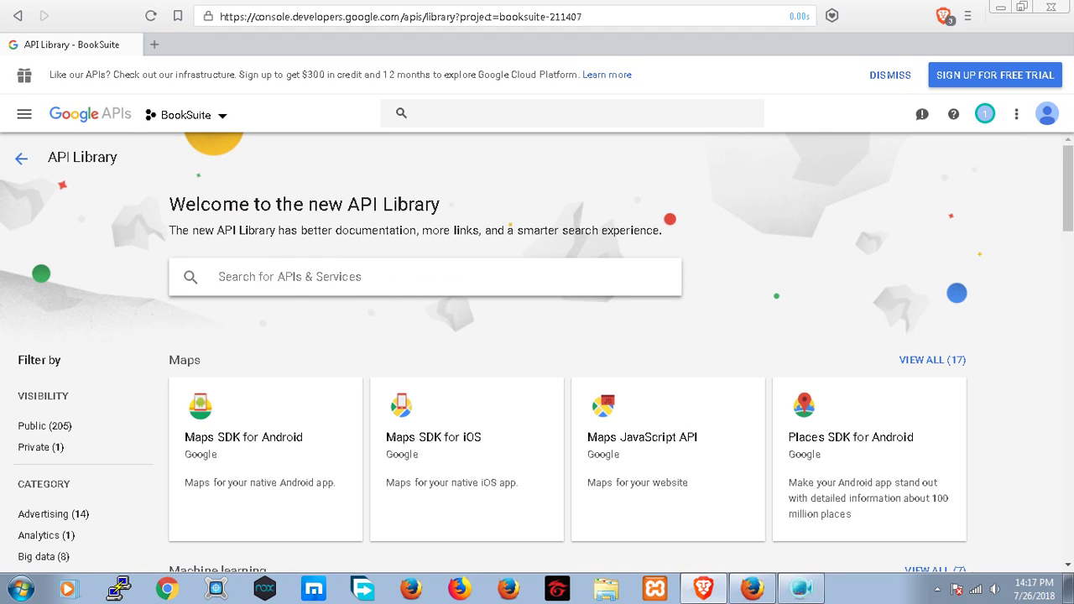
Step: Filter to public APIs, search 'books', and open management for the Google Books API
{"action": "left_click", "coordinate": [44, 425]}
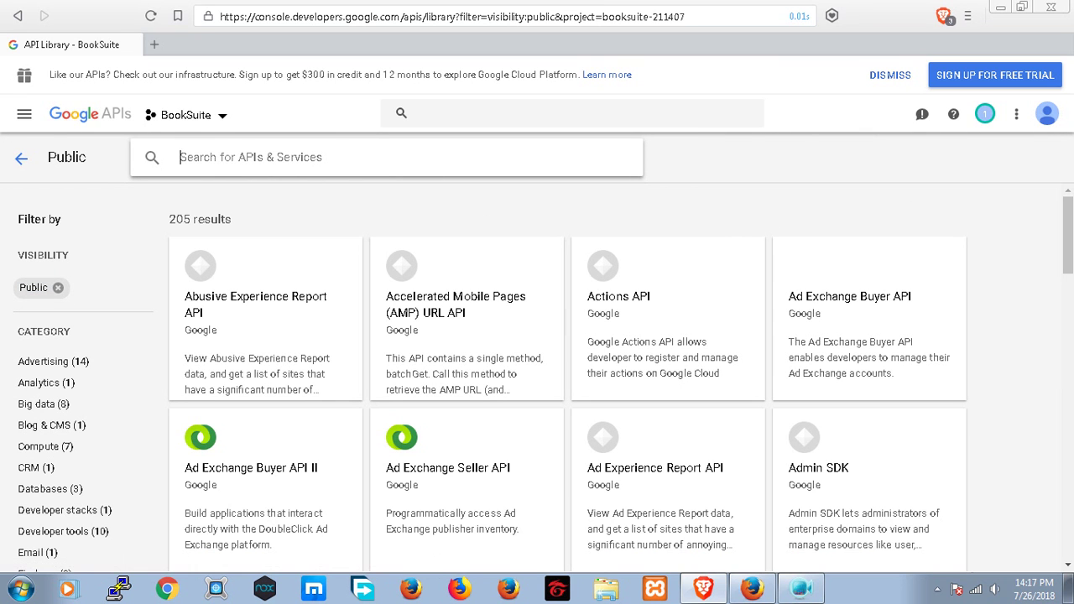
{"action": "type", "text": "books"}
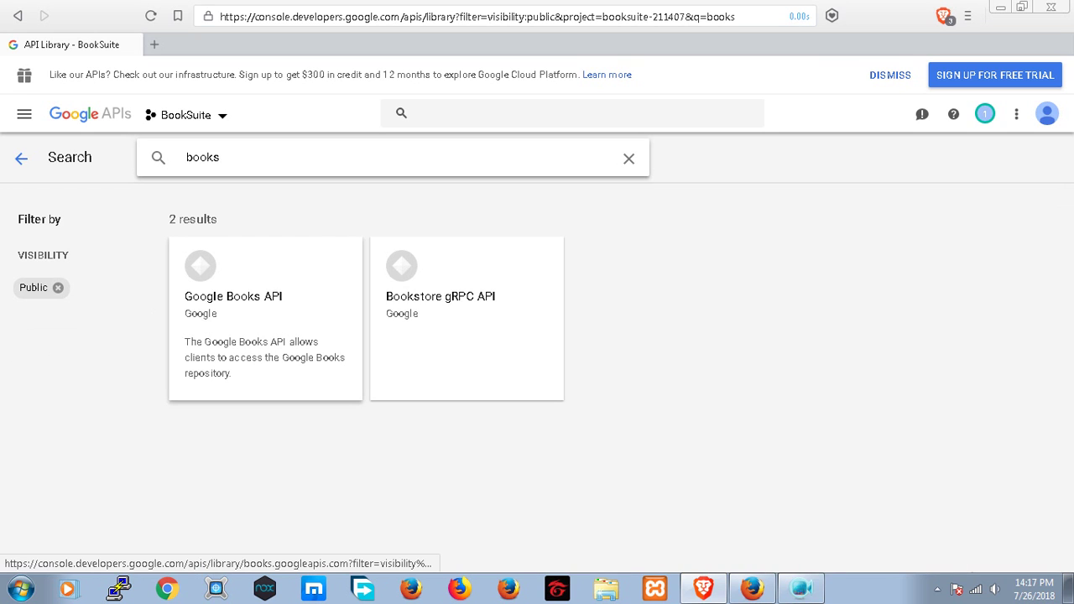
{"action": "left_click", "coordinate": [265, 311]}
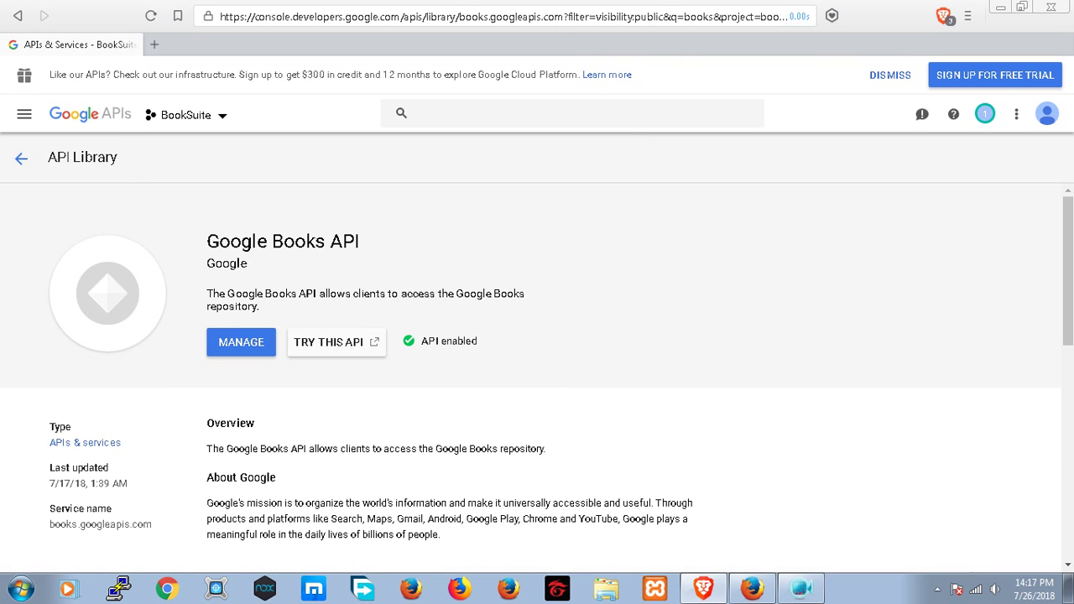
{"action": "left_click", "coordinate": [241, 341]}
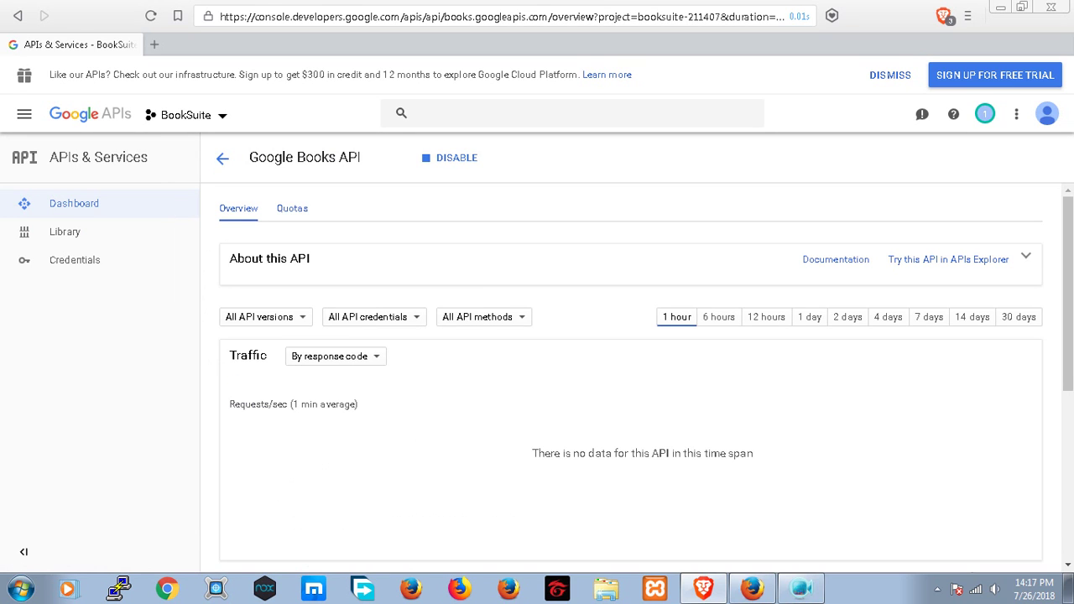
Step: Review the Google Books API quotas (1,000 queries/day), then return to the APIs & Services dashboard
{"action": "left_click", "coordinate": [292, 208]}
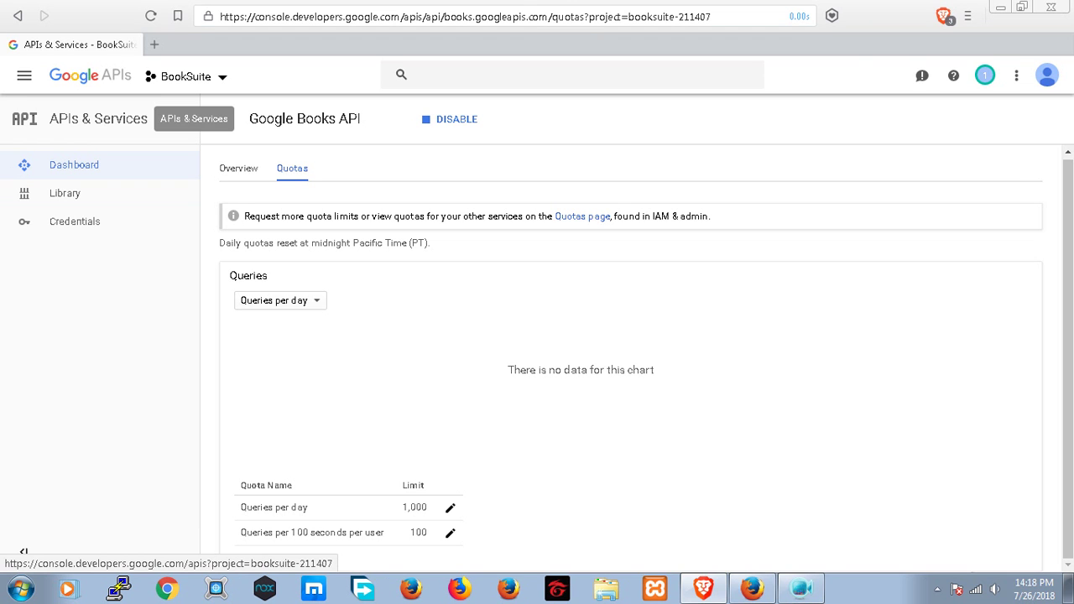
{"action": "left_click", "coordinate": [99, 118]}
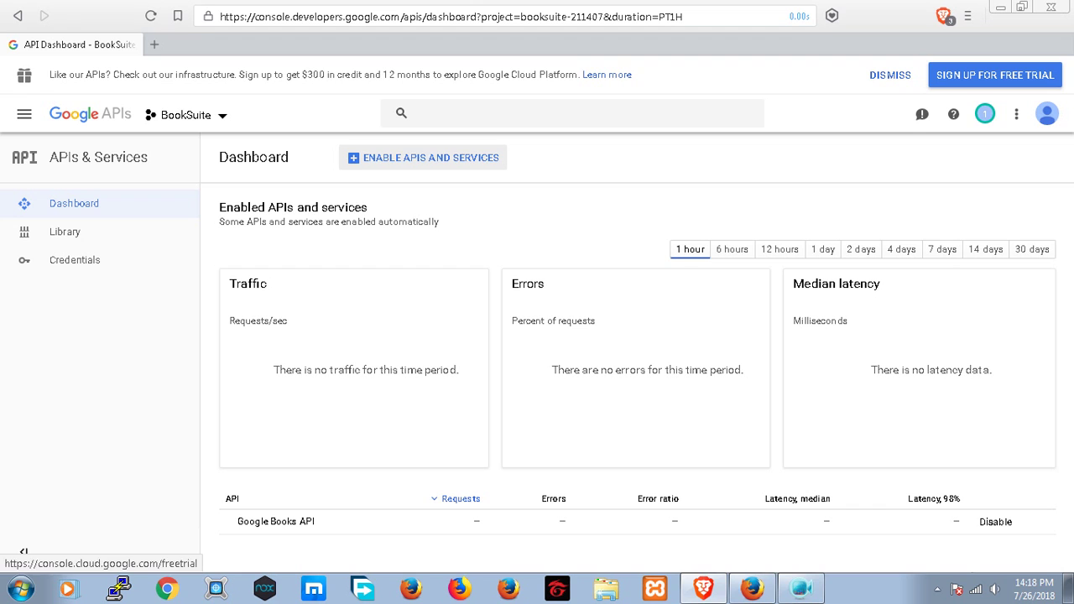
Step: Create a new project called 'BookSuite Juga' from the project selector
{"action": "left_click", "coordinate": [186, 115]}
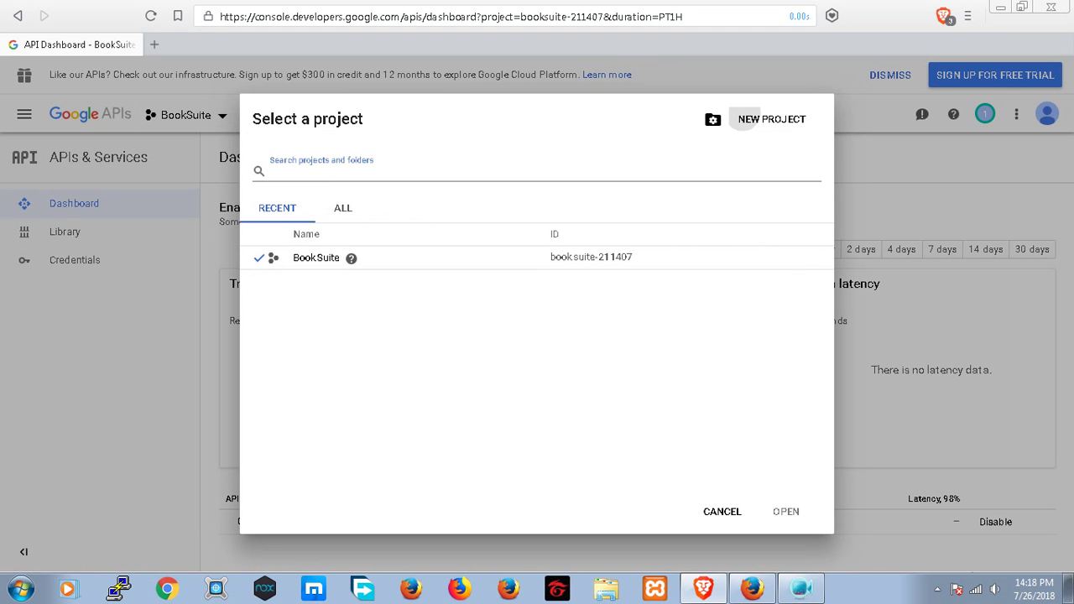
{"action": "left_click", "coordinate": [771, 120]}
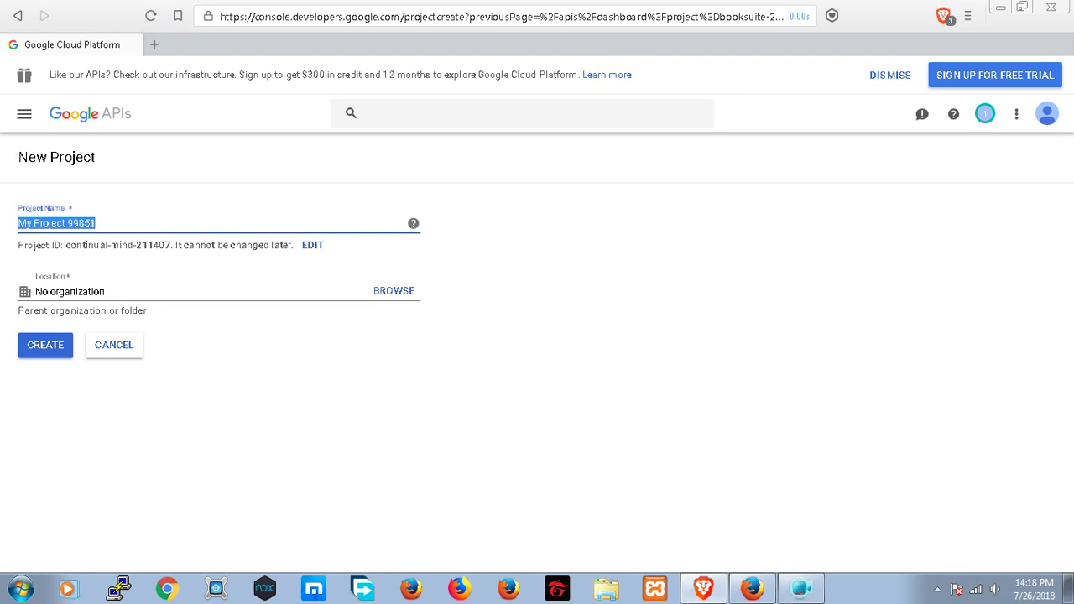
{"action": "type", "text": "Book"}
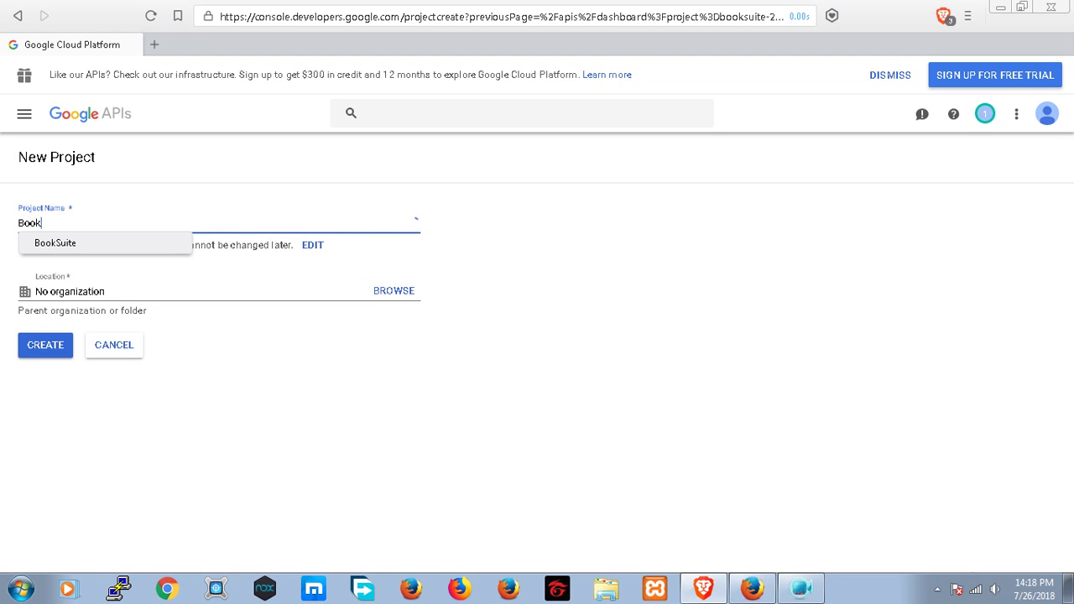
{"action": "type", "text": "Suite "}
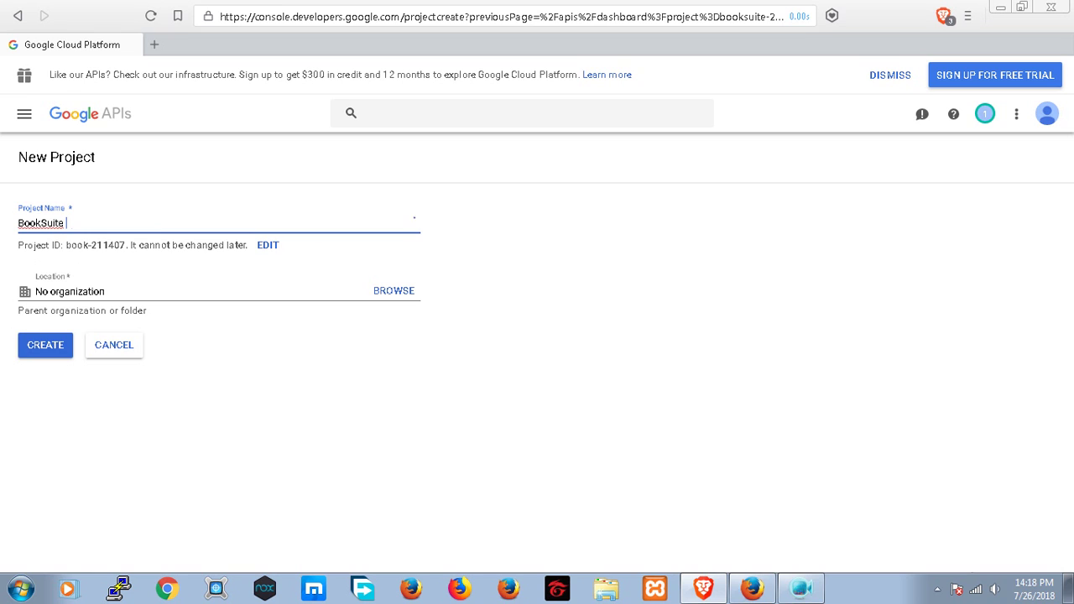
{"action": "type", "text": "Juga"}
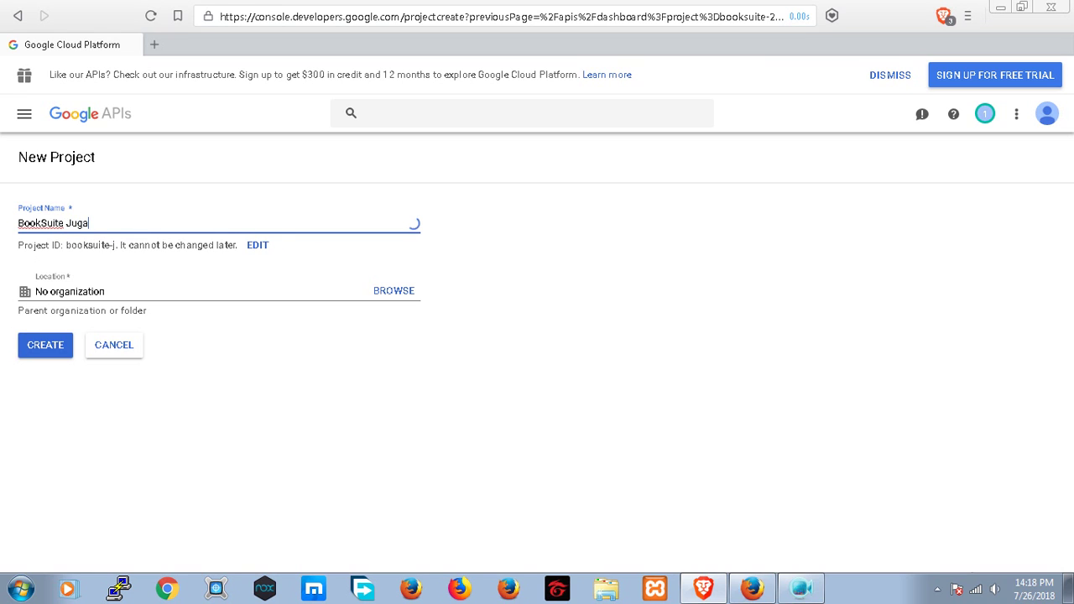
{"action": "key", "text": "Return"}
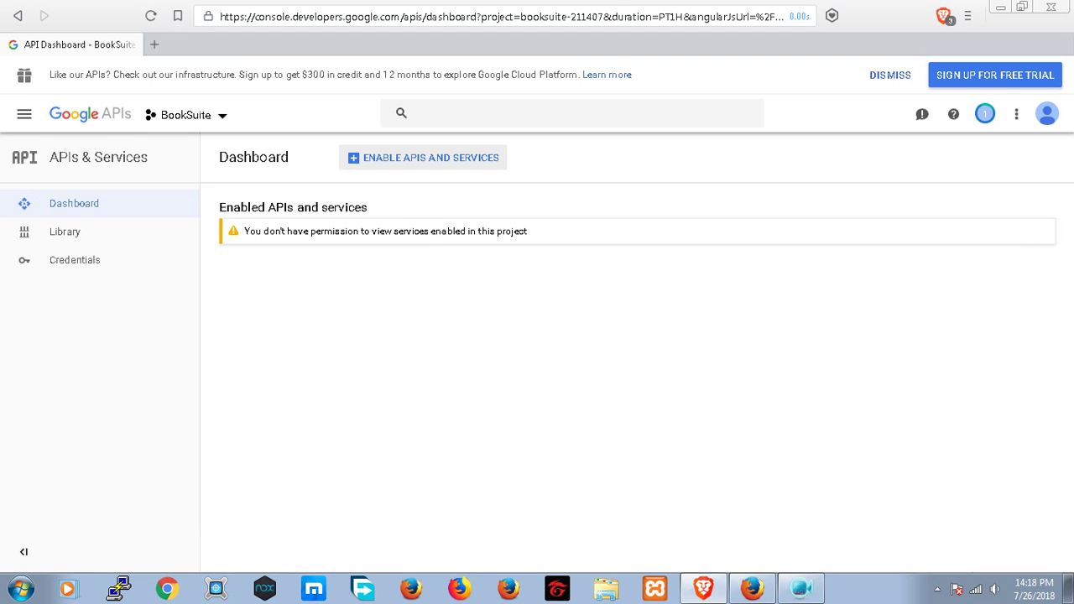
Step: Make BookSuite Juga the active project and go to its API Library
{"action": "left_click", "coordinate": [186, 115]}
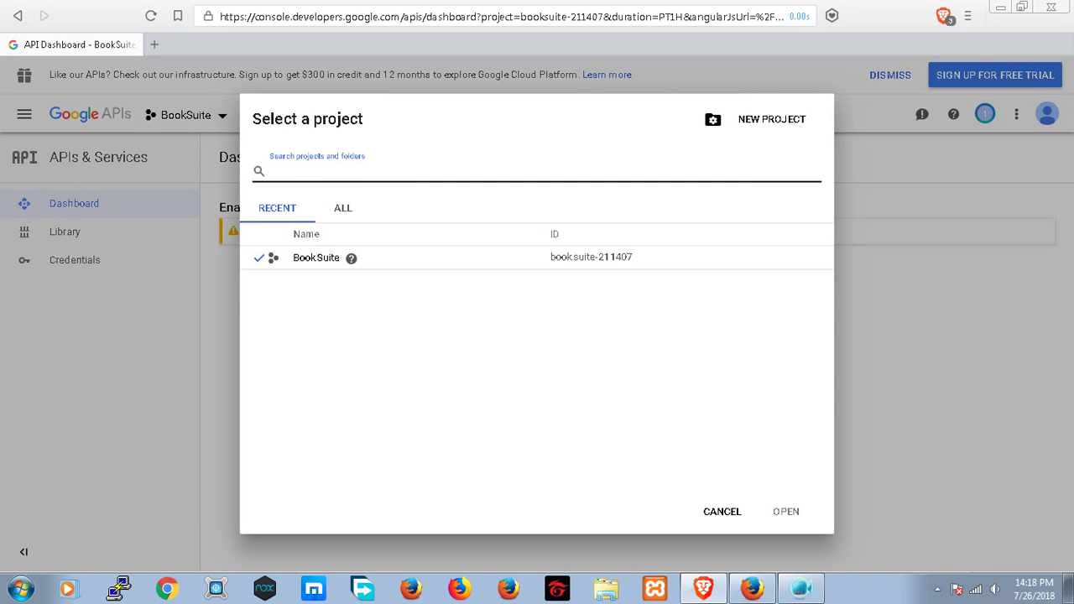
{"action": "left_click", "coordinate": [721, 511]}
{"action": "left_click", "coordinate": [186, 115]}
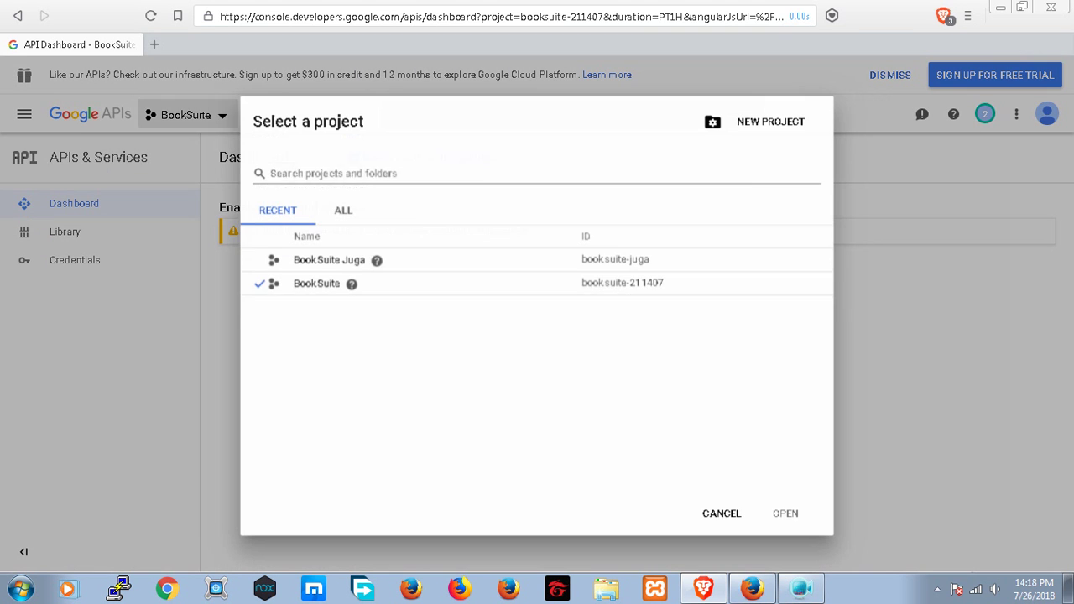
{"action": "left_click", "coordinate": [329, 257]}
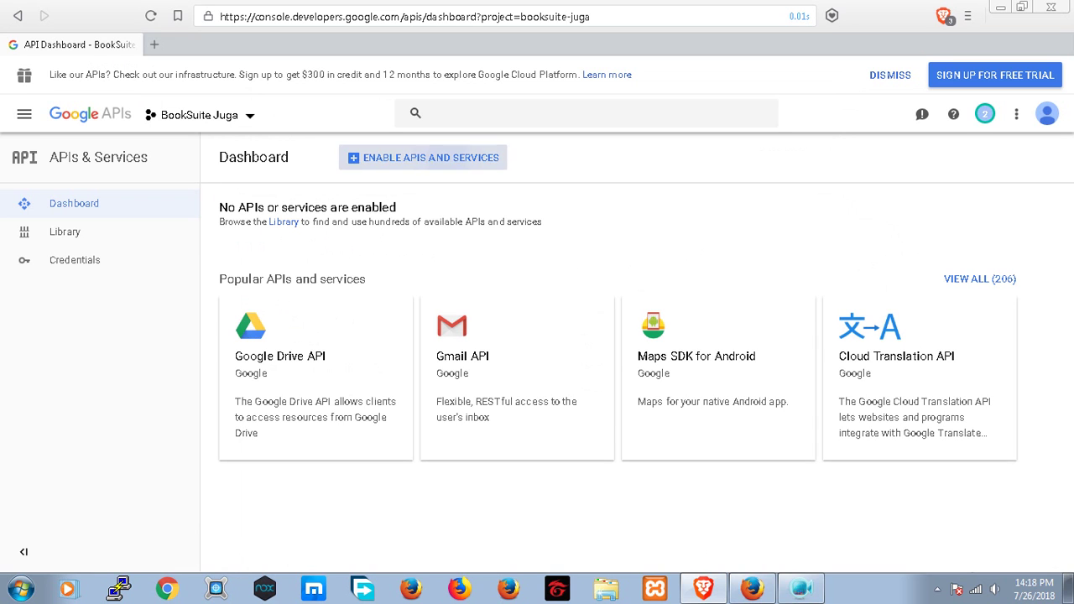
{"action": "left_click", "coordinate": [423, 157]}
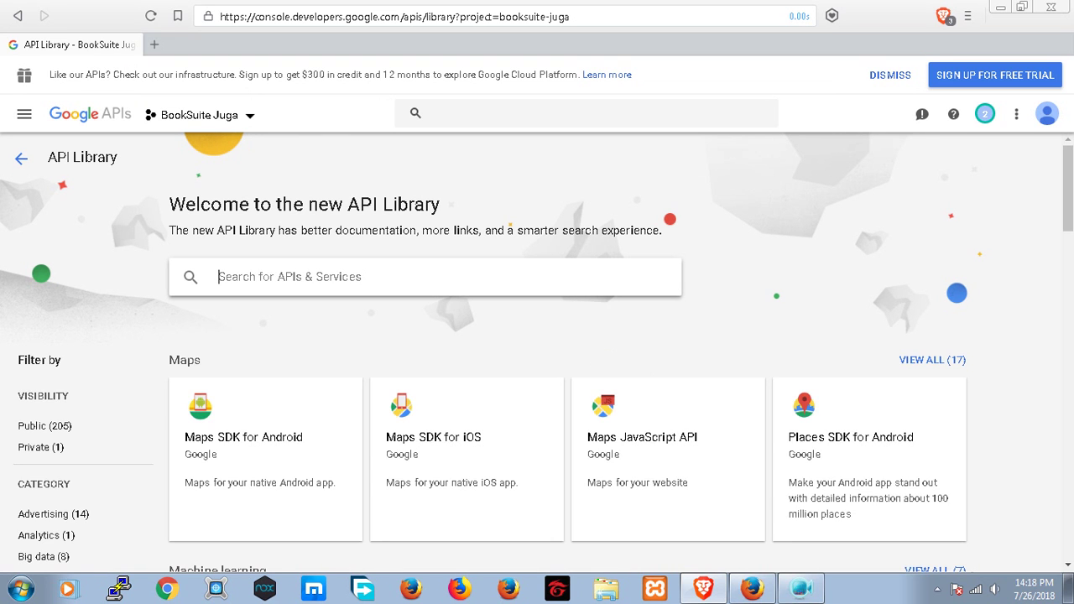
Step: Search 'books', enable Google Books API, and start creating credentials for it
{"action": "type", "text": "books"}
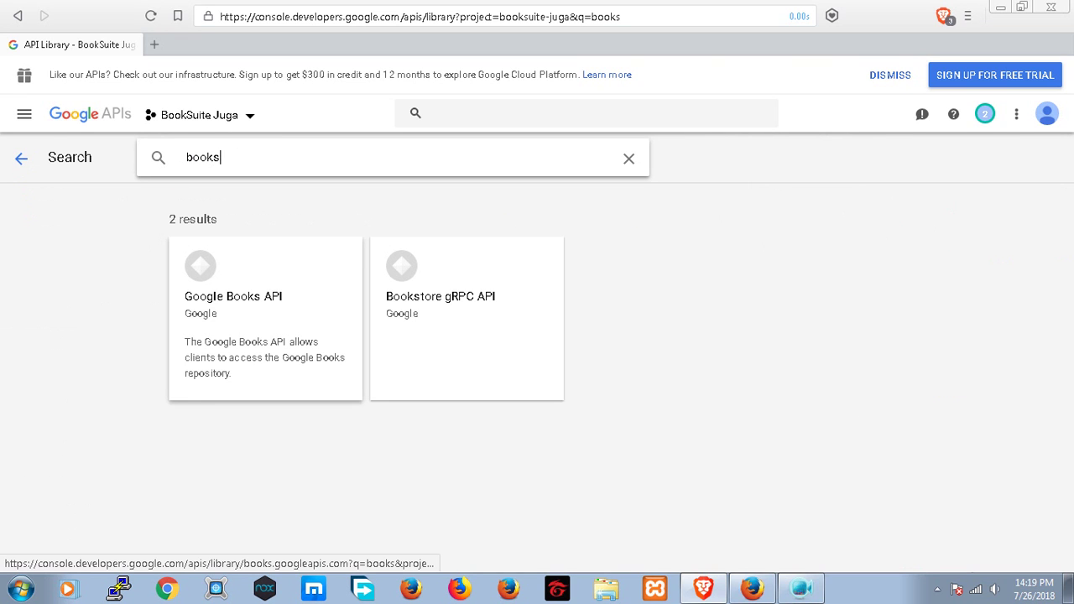
{"action": "left_click", "coordinate": [265, 344]}
{"action": "scroll", "coordinate": [504, 352], "scroll_direction": "down", "scroll_amount": 10}
{"action": "scroll", "coordinate": [503, 336], "scroll_direction": "down", "scroll_amount": 1}
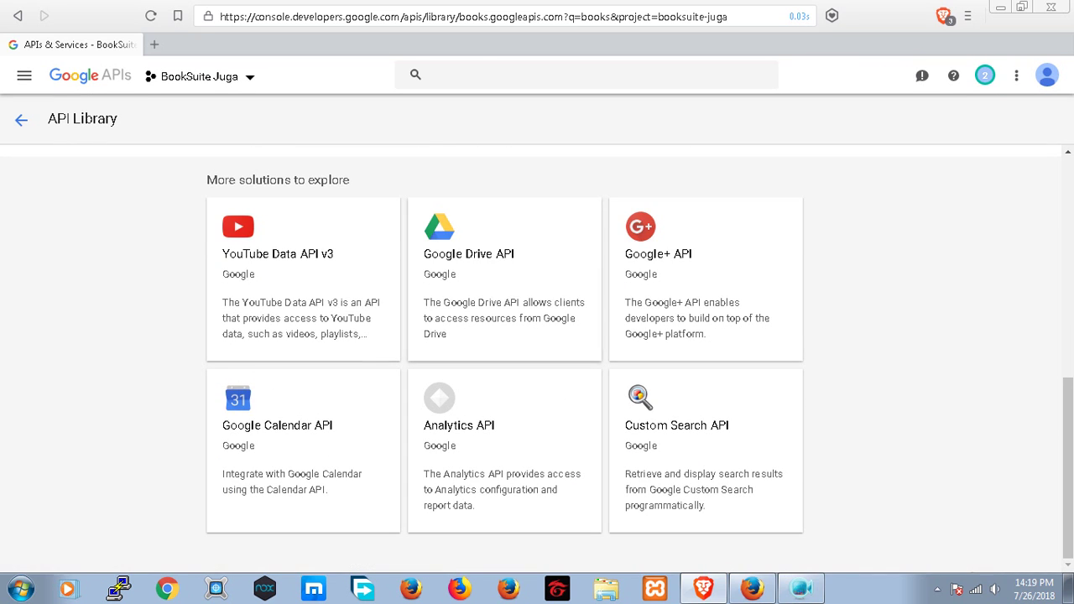
{"action": "scroll", "coordinate": [537, 335], "scroll_direction": "up", "scroll_amount": 10}
{"action": "left_click", "coordinate": [241, 341]}
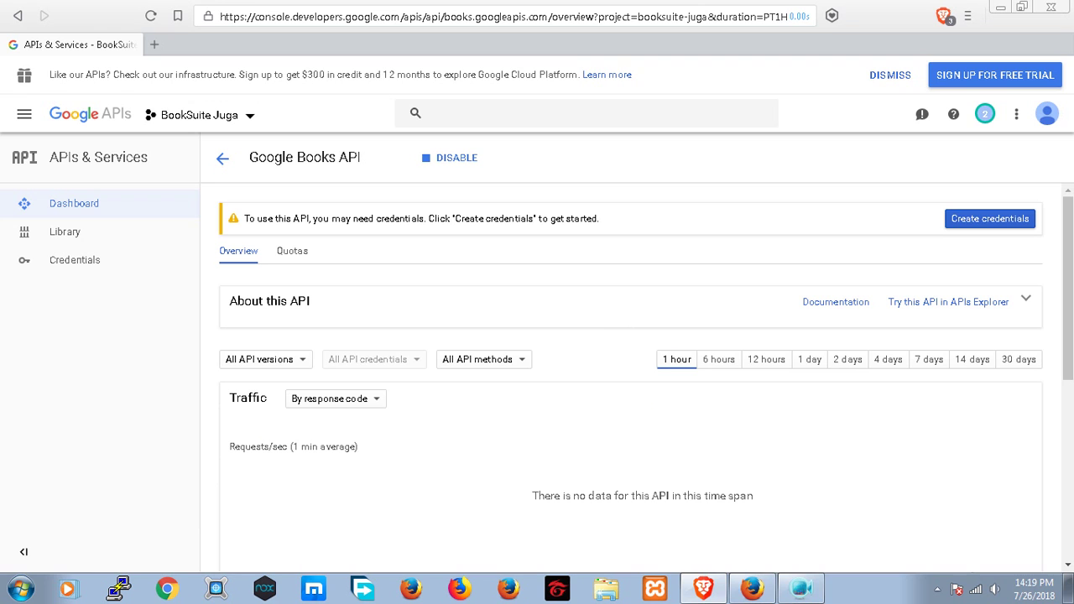
{"action": "left_click", "coordinate": [989, 218]}
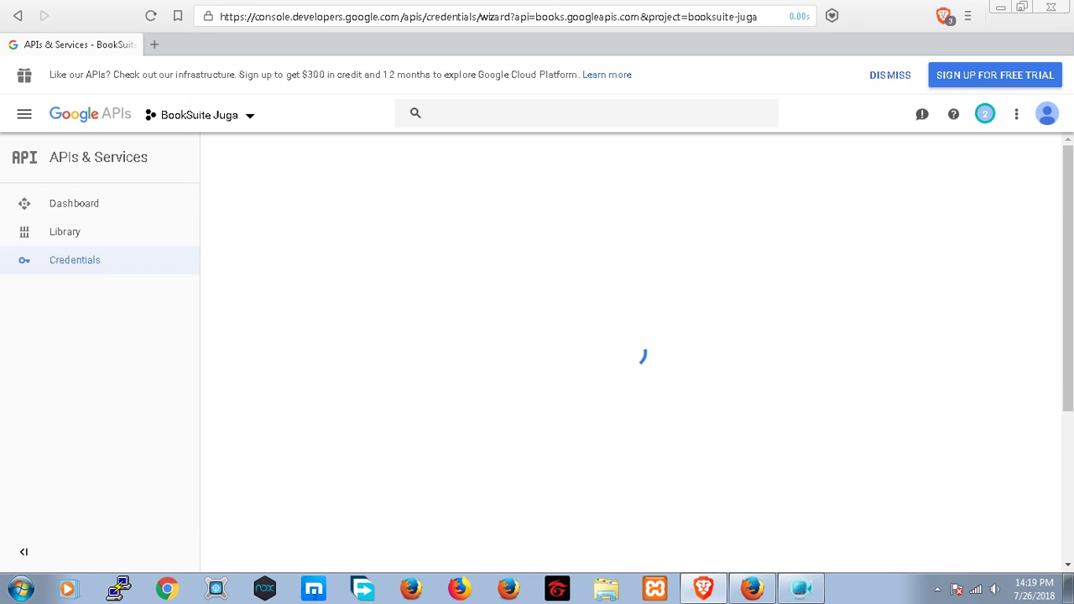
Step: Generate an API key for Google Books API called from a web server for public data
{"action": "scroll", "coordinate": [537, 353], "scroll_direction": "down", "scroll_amount": 3}
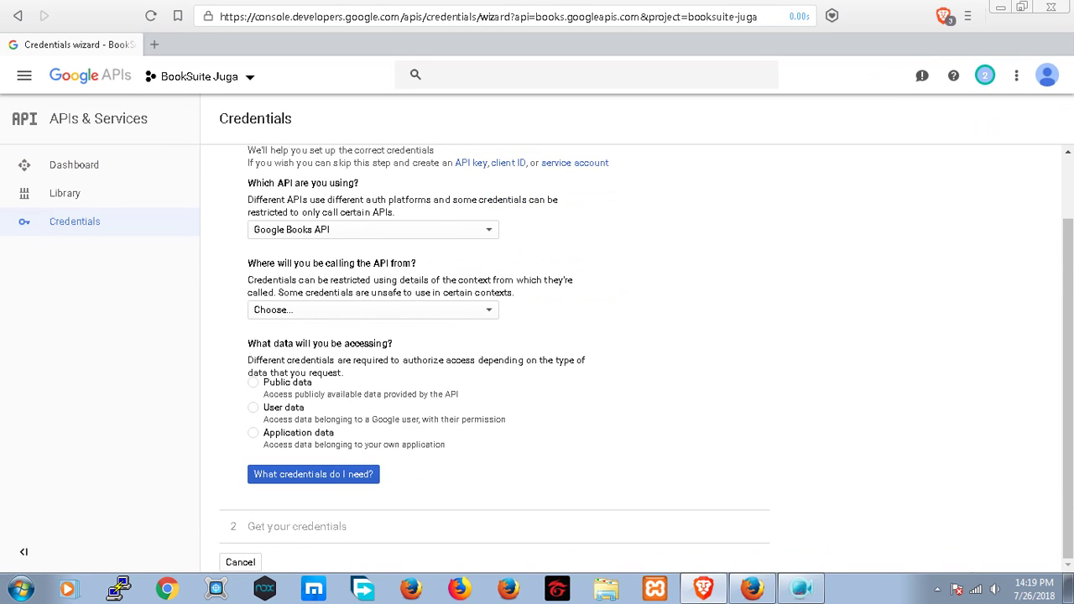
{"action": "left_click", "coordinate": [372, 310]}
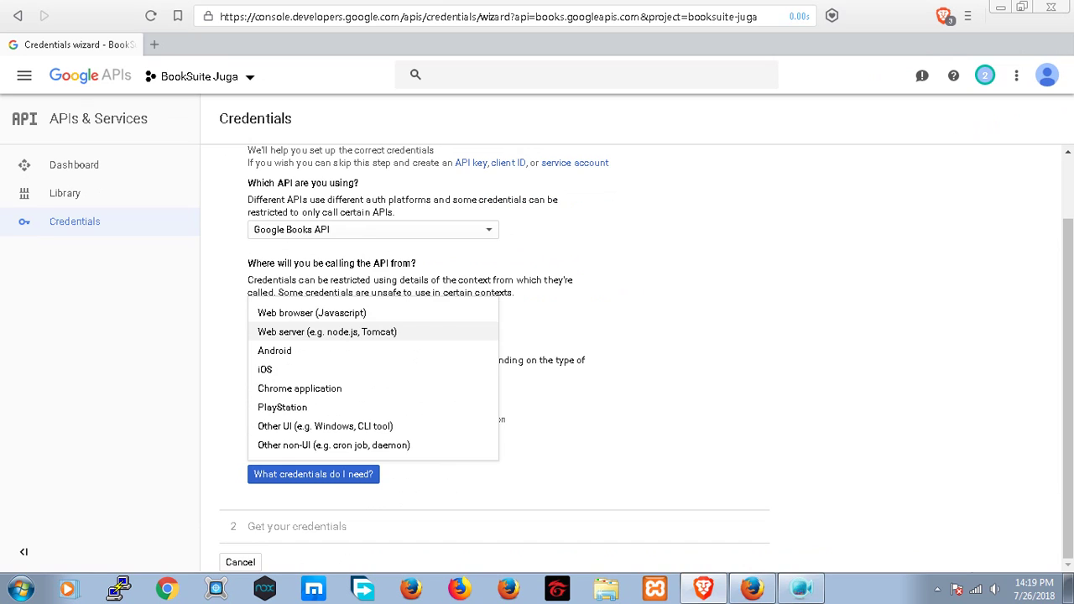
{"action": "left_click", "coordinate": [326, 331]}
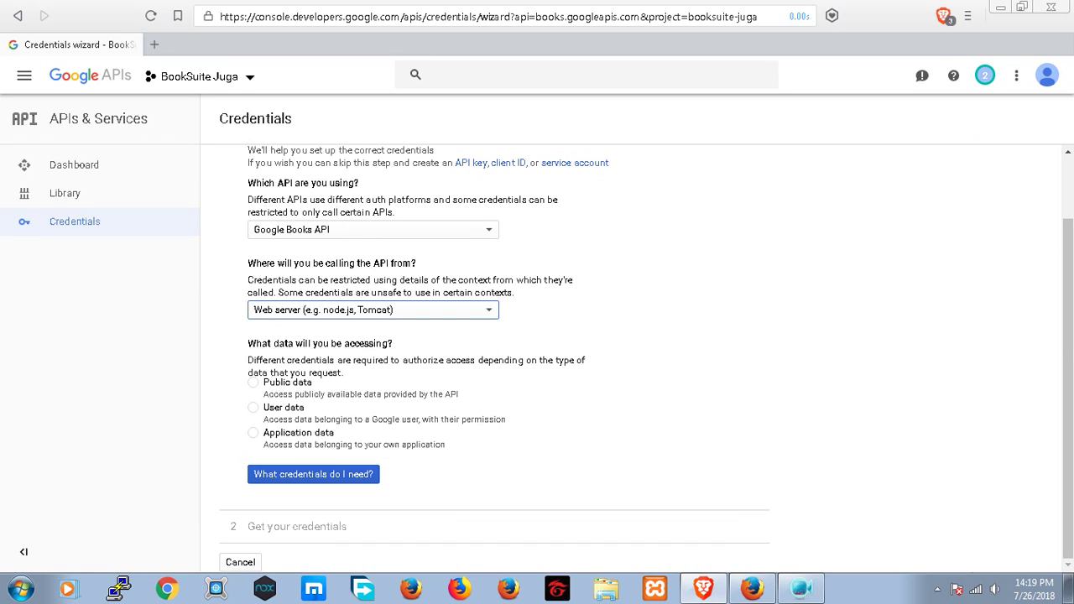
{"action": "left_click", "coordinate": [253, 382]}
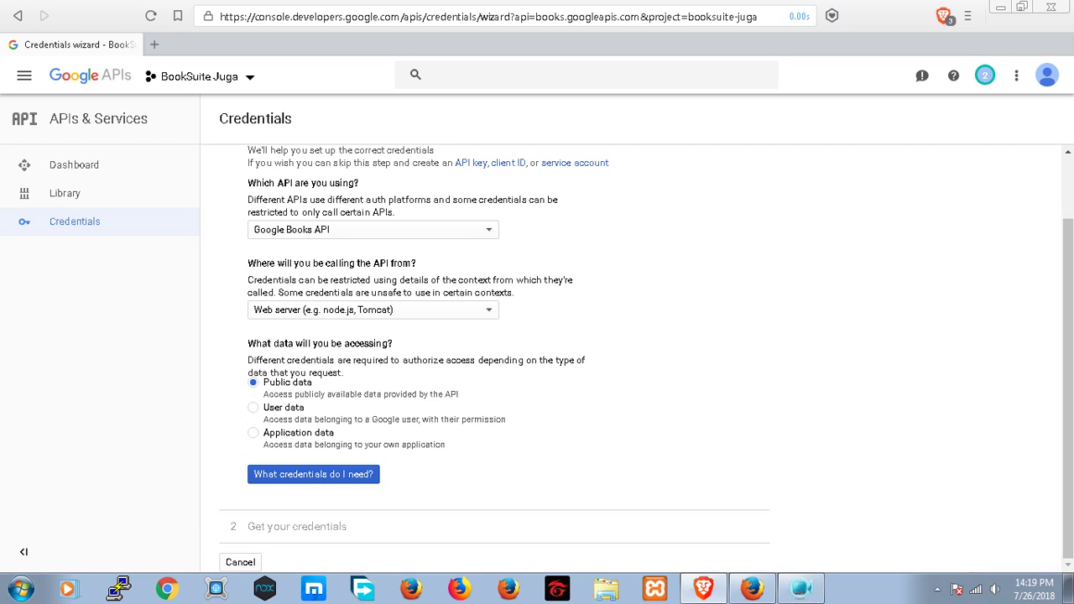
{"action": "left_click", "coordinate": [313, 474]}
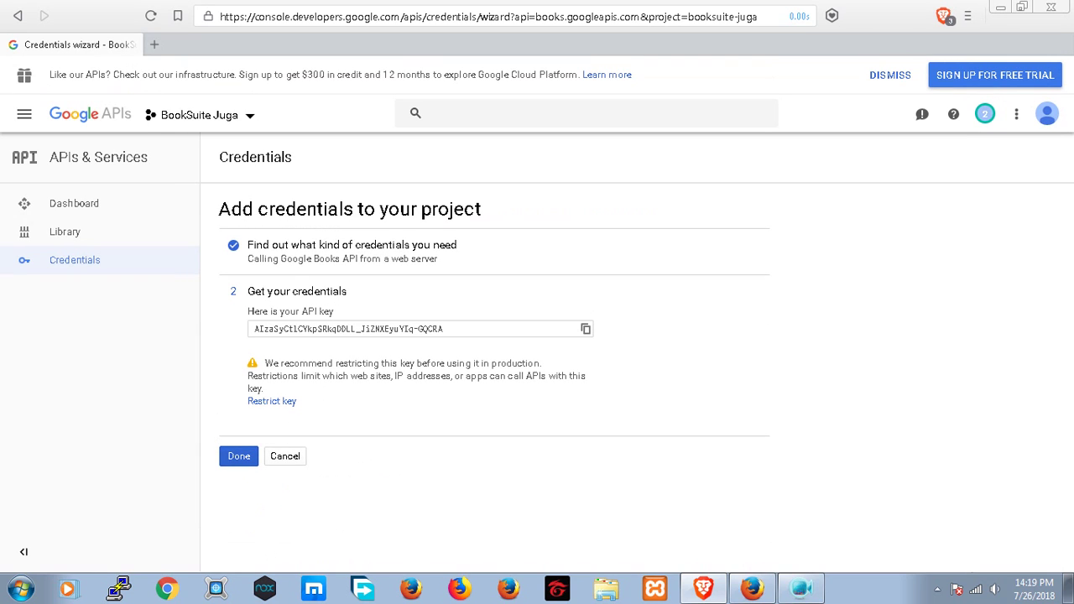
{"action": "left_click", "coordinate": [238, 455]}
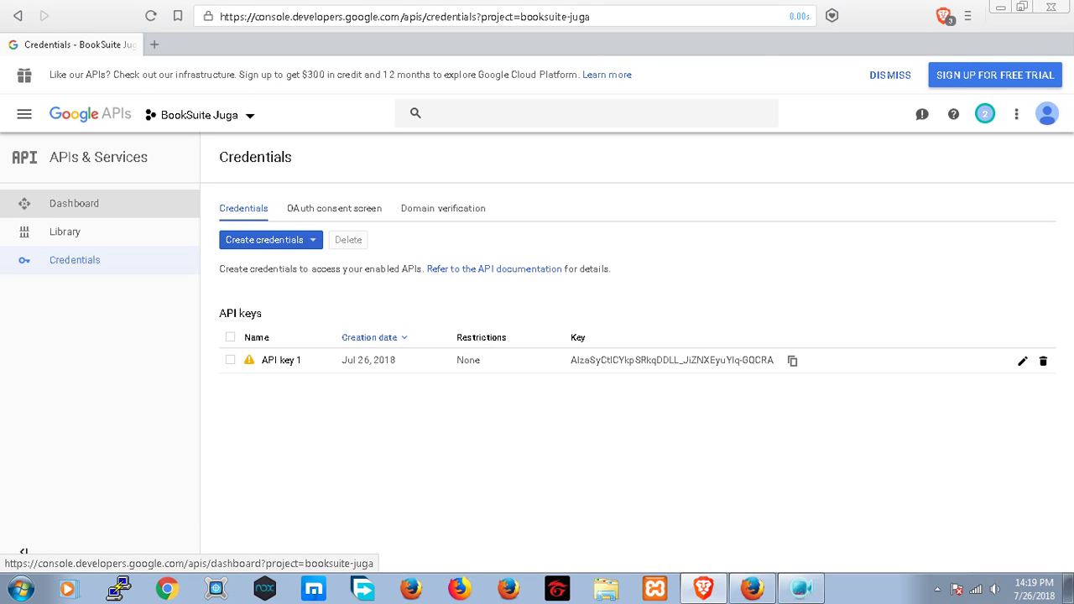
Step: View the Google Books API quotas page showing the 1,000 queries-per-day limit
{"action": "left_click", "coordinate": [74, 203]}
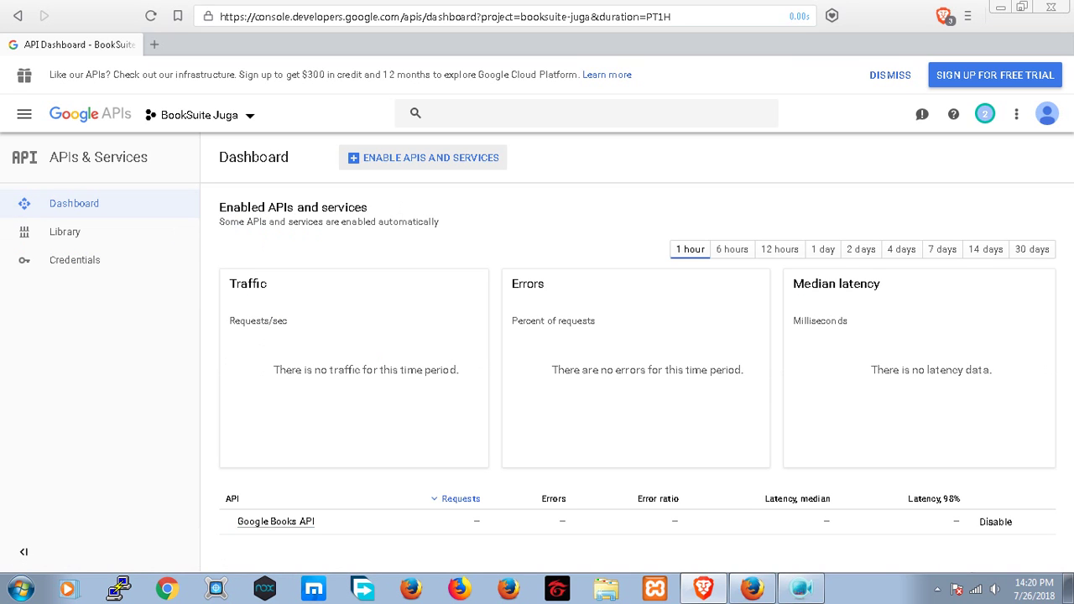
{"action": "left_click", "coordinate": [276, 521]}
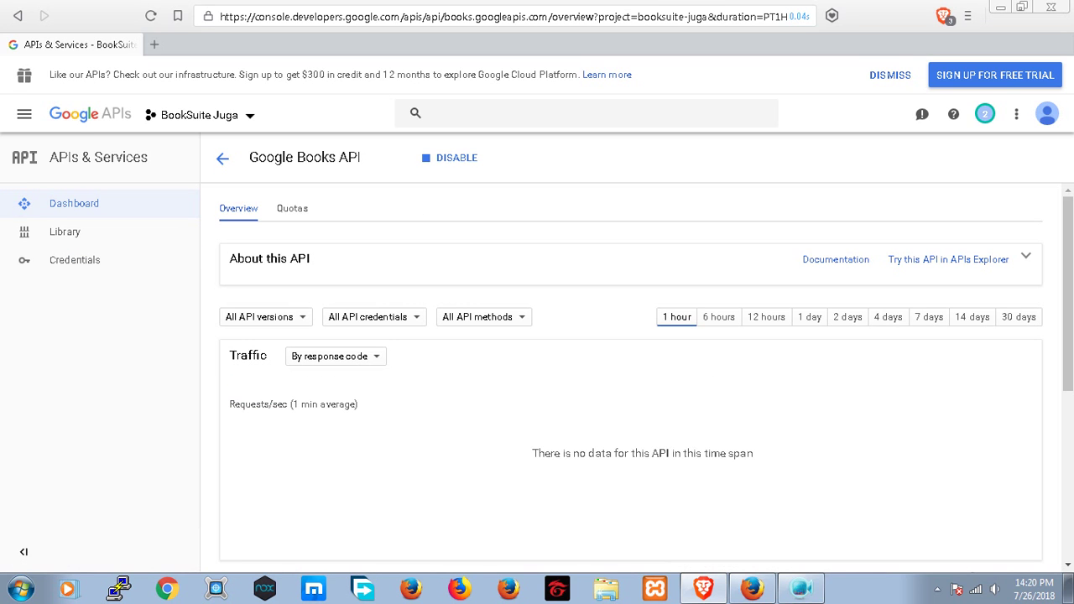
{"action": "left_click", "coordinate": [292, 208]}
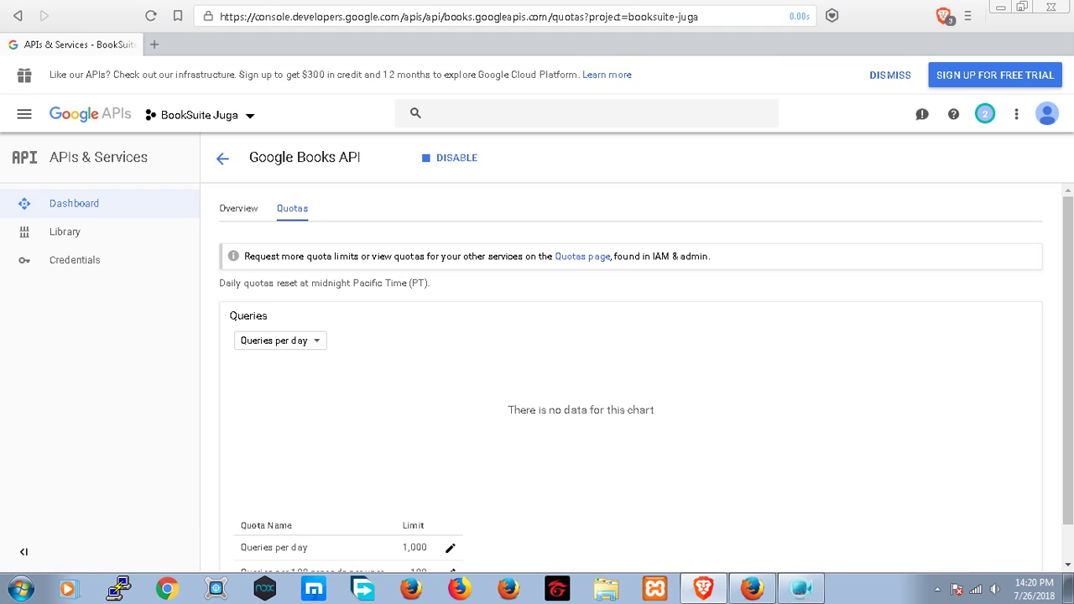
{"action": "key", "text": "ctrl+l"}
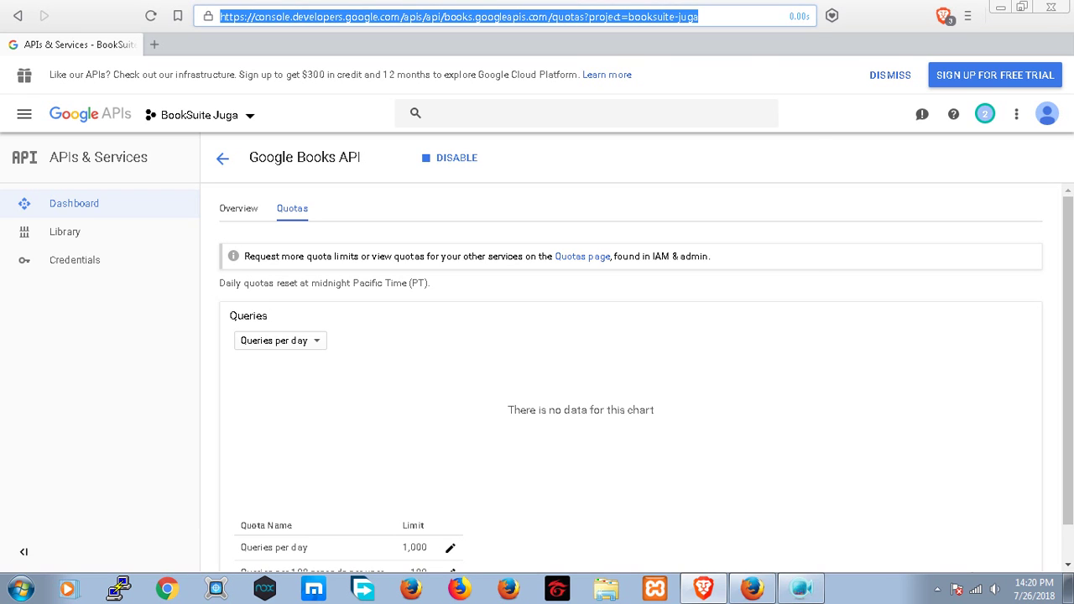
Step: Go to x.co/apigoogle for the BookSuite Juga dashboard, then stop the screen recording
{"action": "type", "text": "x.co"}
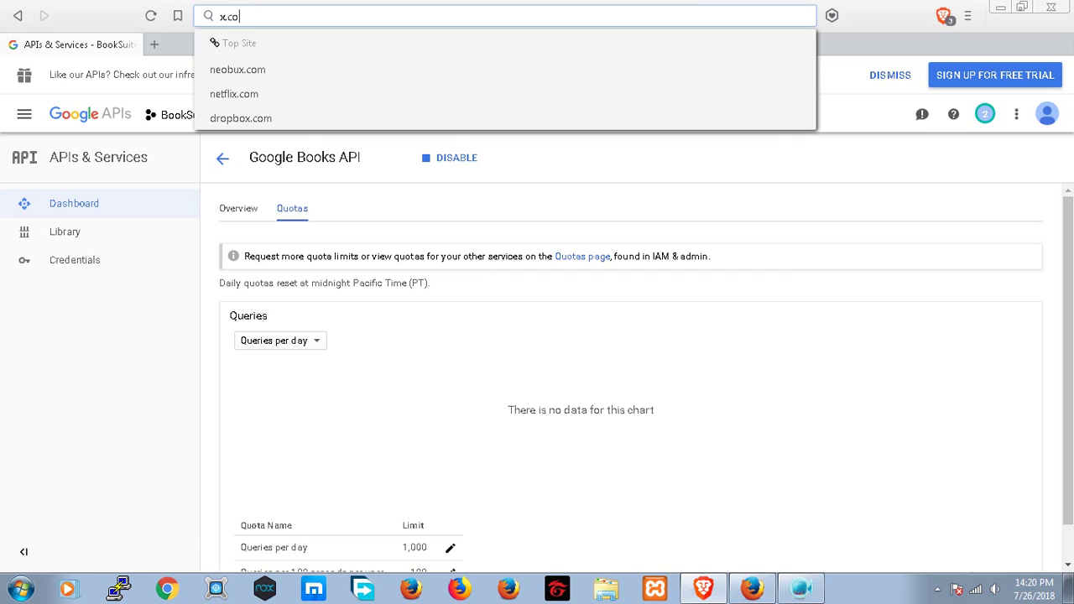
{"action": "type", "text": "/api"}
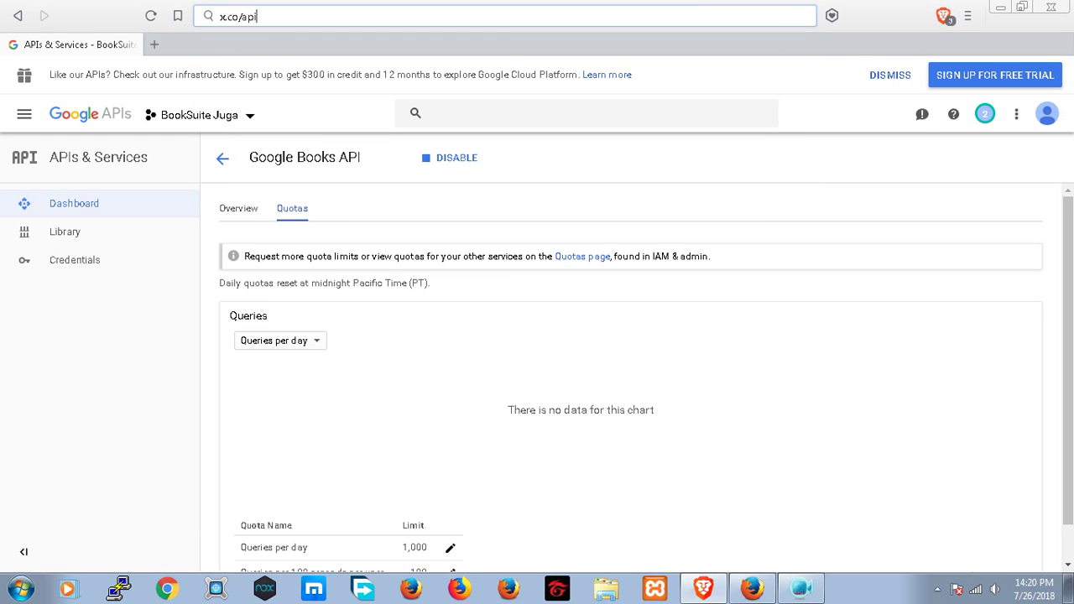
{"action": "type", "text": "google"}
{"action": "key", "text": "Return"}
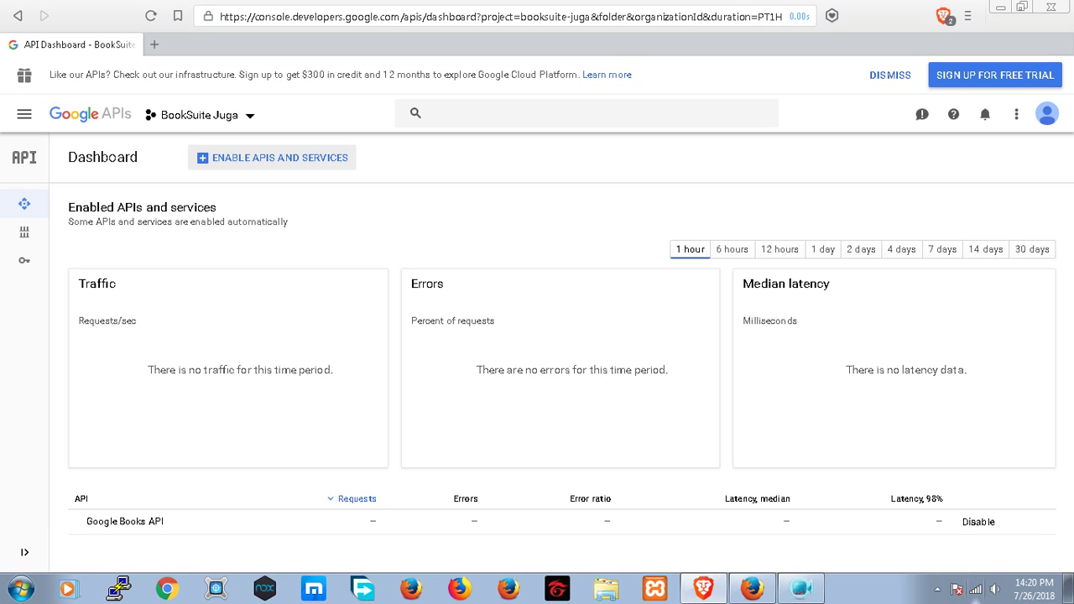
{"action": "left_click", "coordinate": [801, 588]}
{"action": "left_click", "coordinate": [185, 136]}
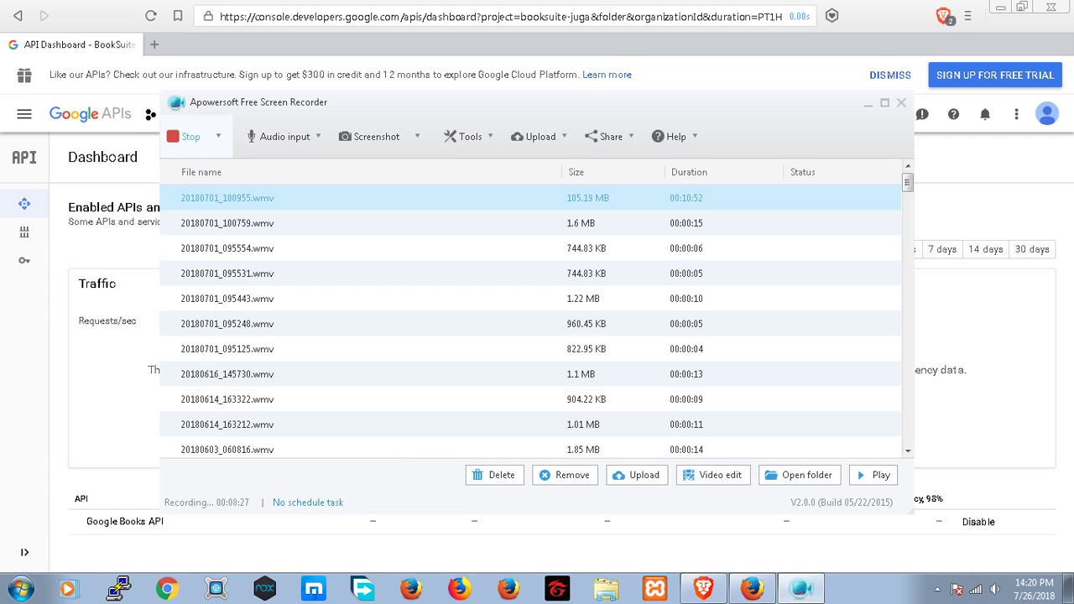